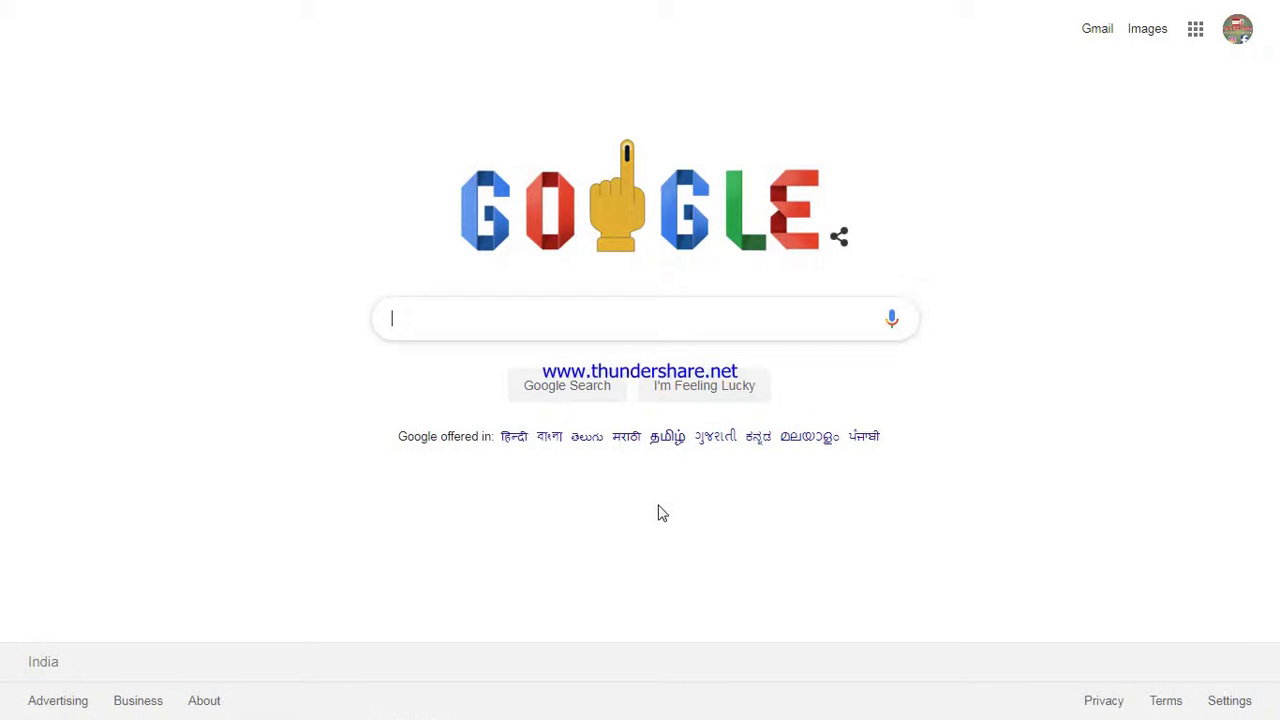
Search the web for "mca 21" and go to the Ministry of Corporate Affairs home page.
{"action": "type", "text": "mca"}
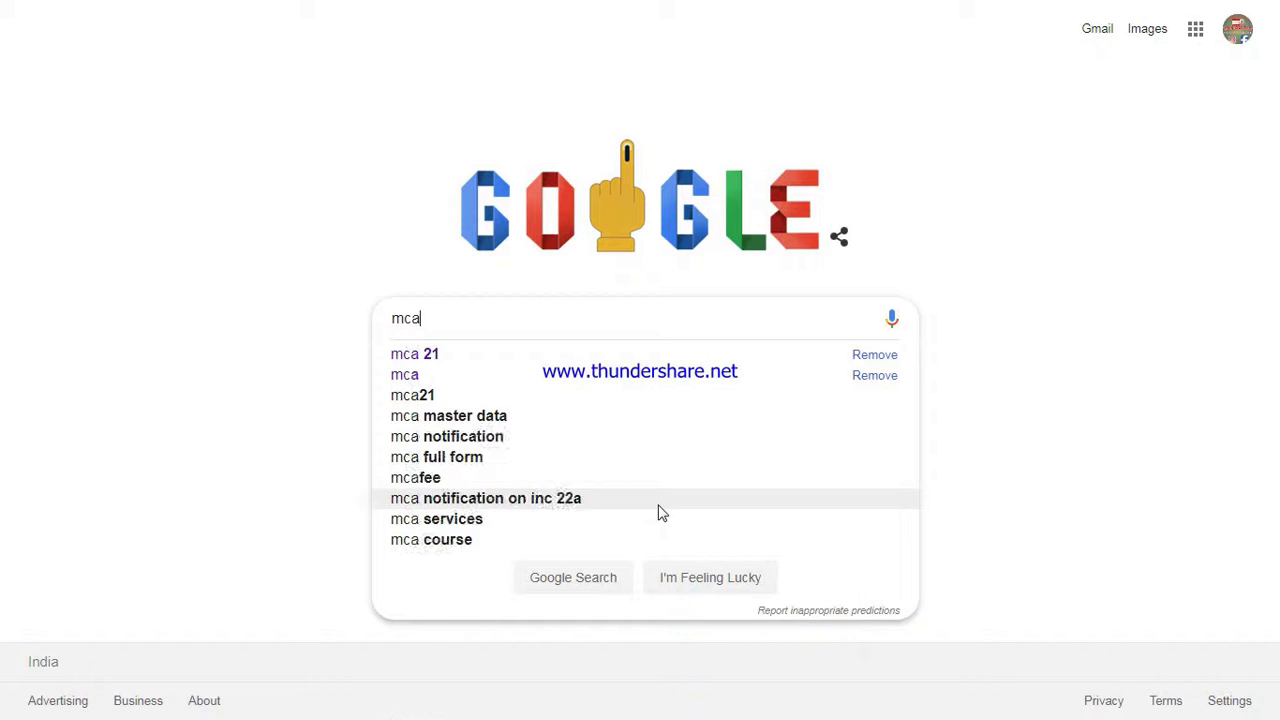
{"action": "type", "text": " 21"}
{"action": "key", "text": "Return"}
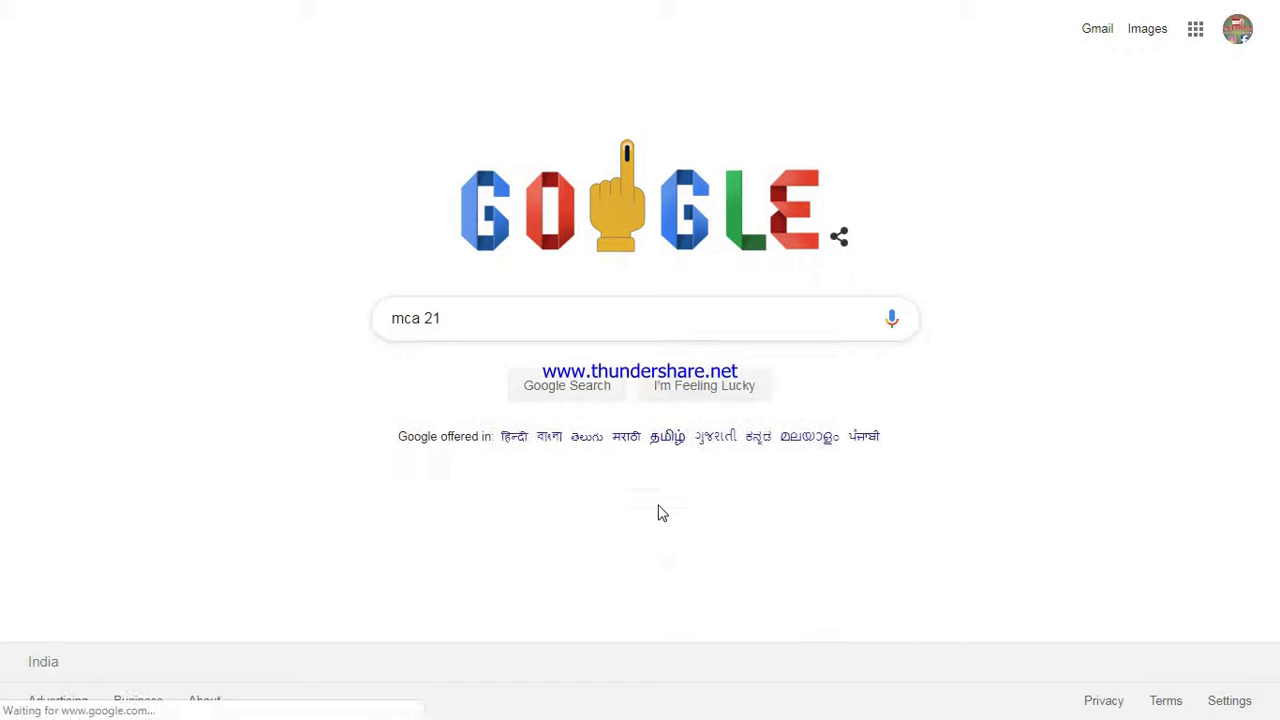
{"action": "left_click", "coordinate": [288, 186]}
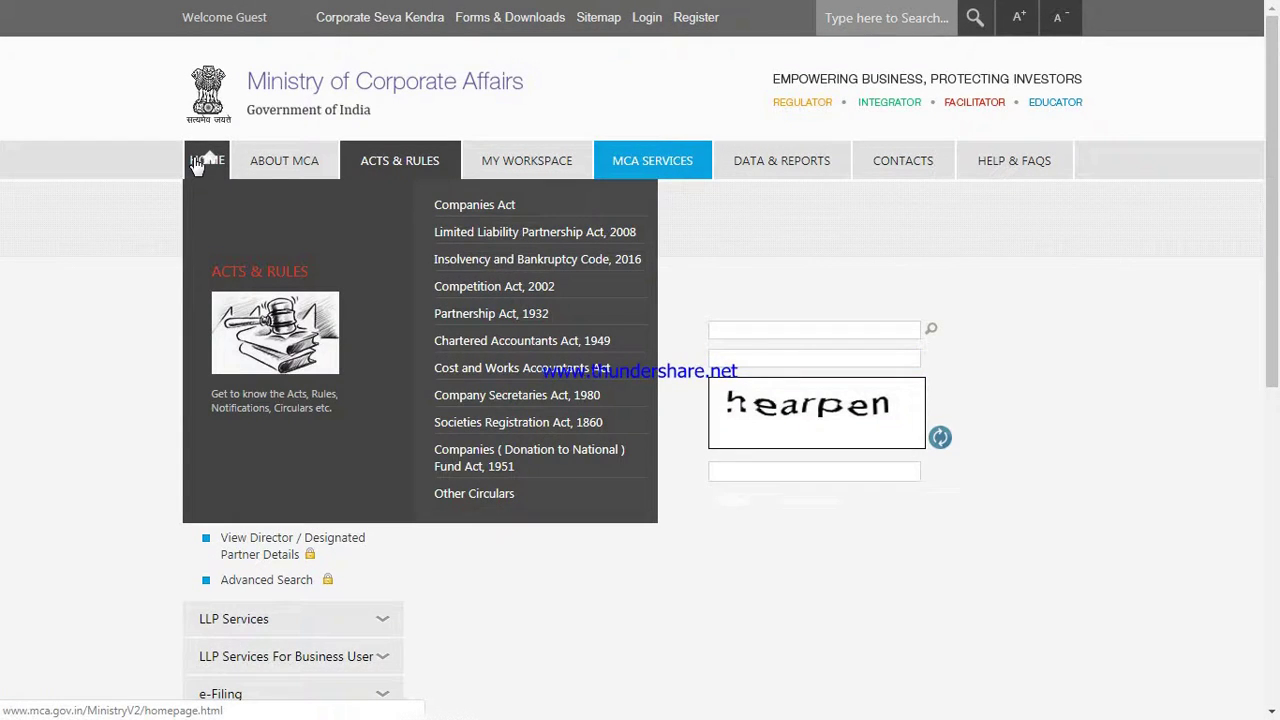
{"action": "left_click", "coordinate": [198, 164]}
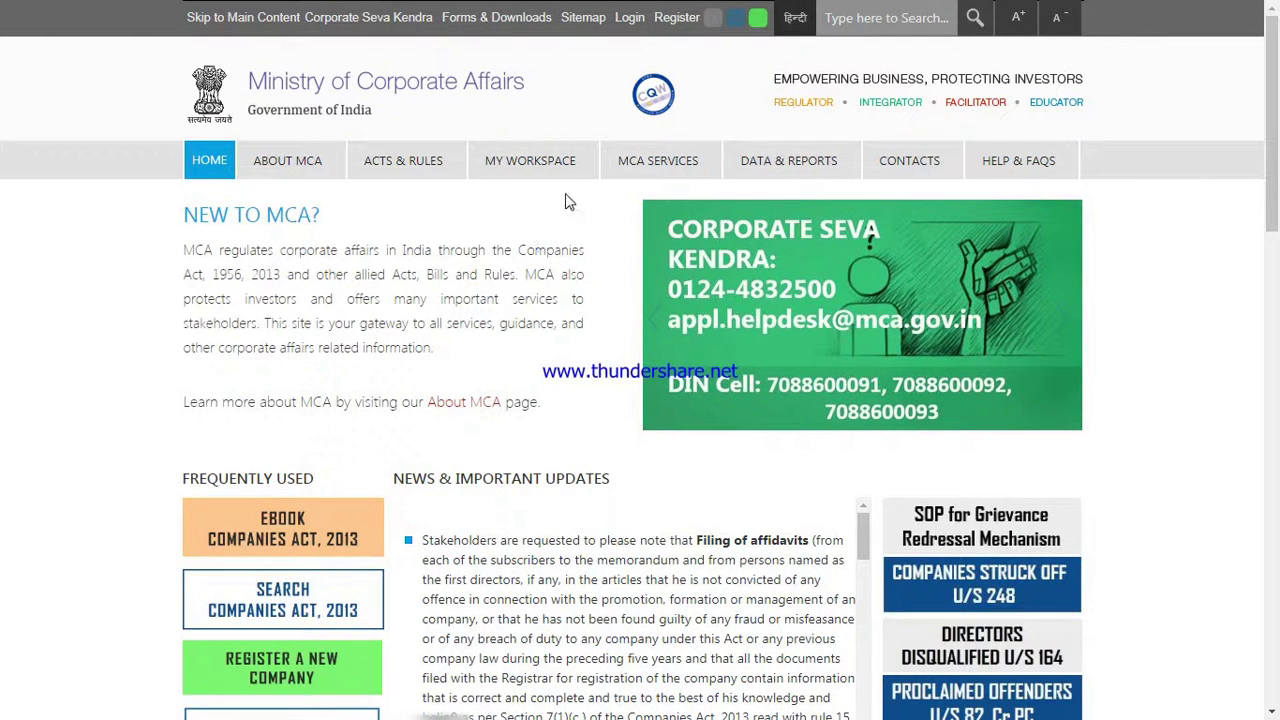
Open the company or LLP master data service, look up "bharat sanchar" by name and choose BHARAT SANCHAR NIGAM LIMITED.
{"action": "mouse_move", "coordinate": [660, 172]}
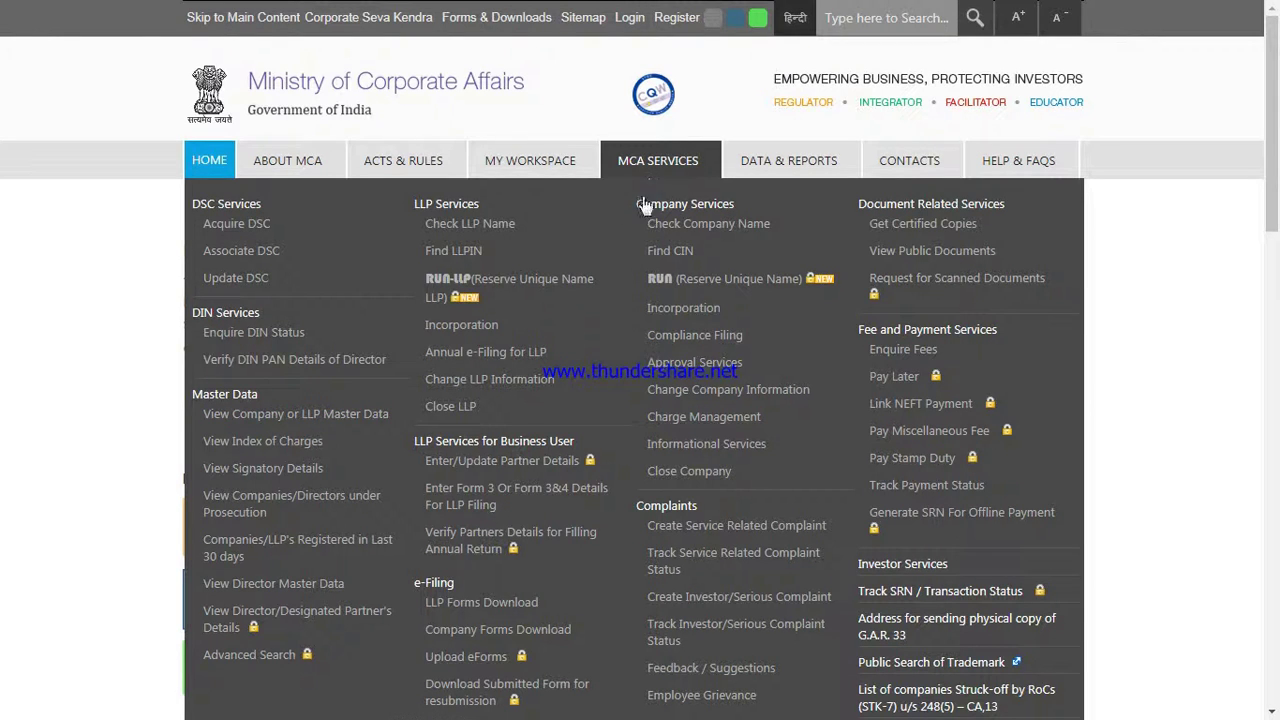
{"action": "left_click", "coordinate": [320, 418]}
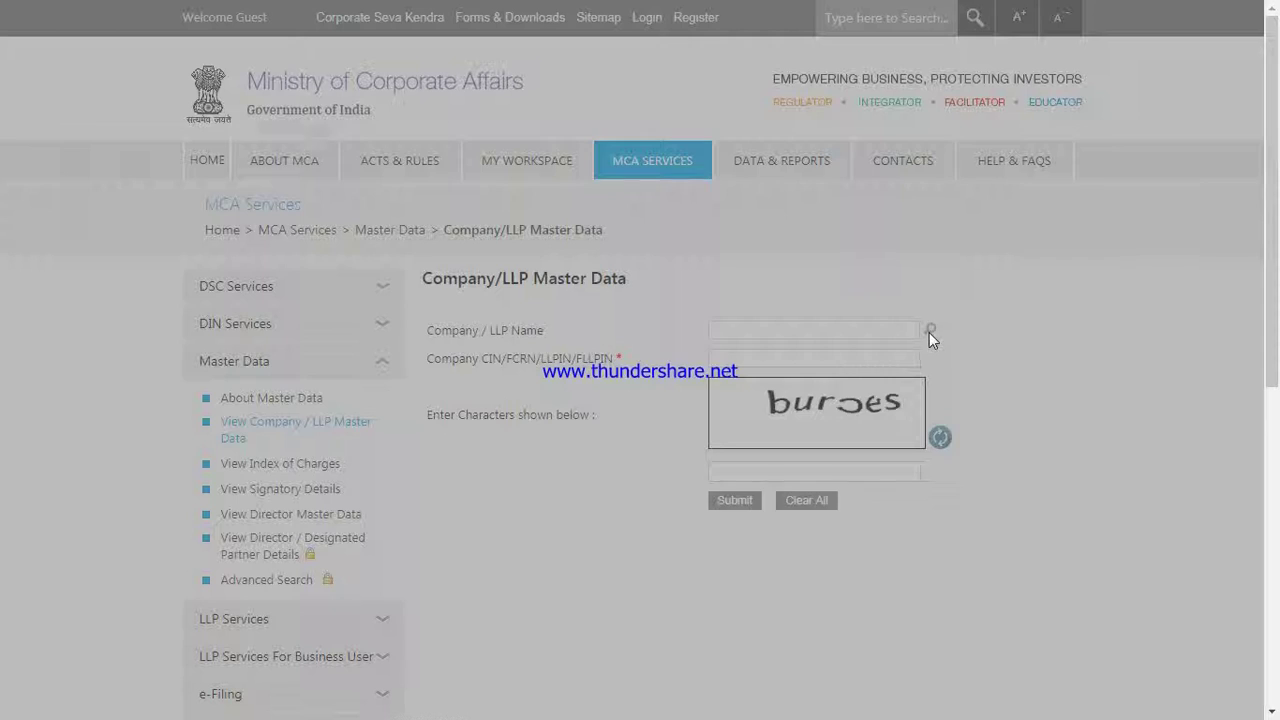
{"action": "left_click", "coordinate": [930, 332]}
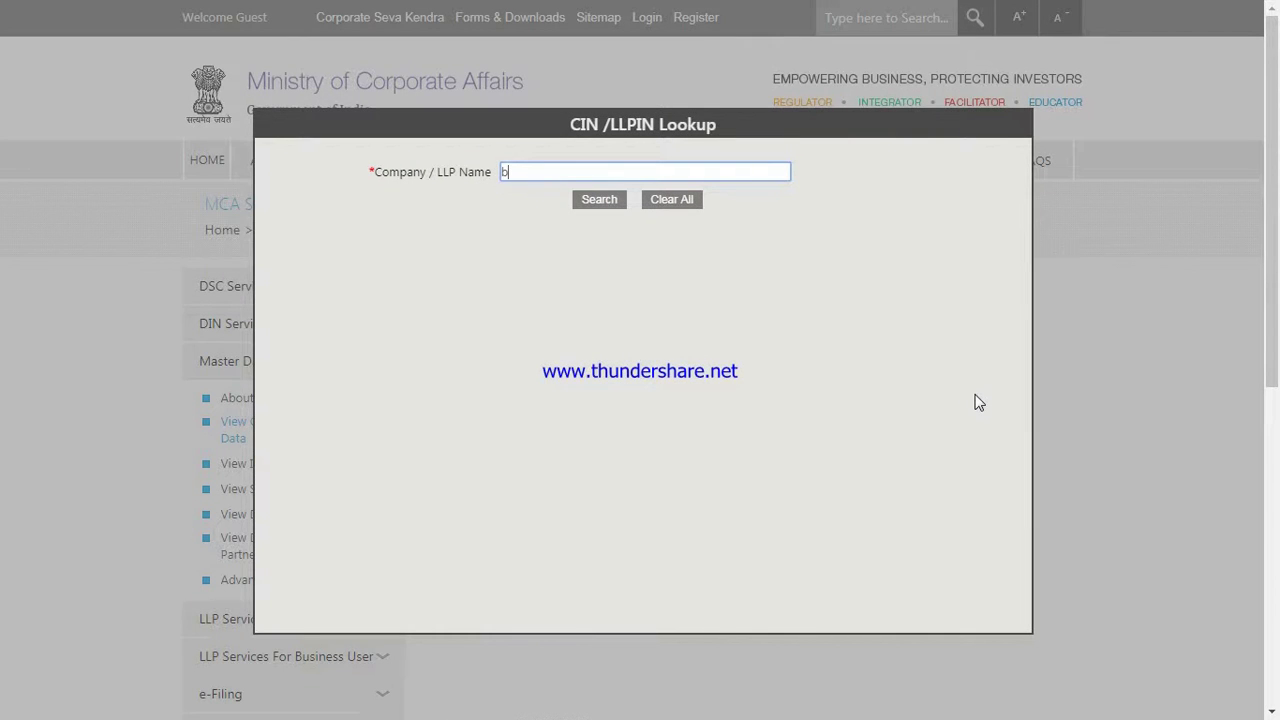
{"action": "type", "text": "bharat sanchar"}
{"action": "left_click", "coordinate": [583, 201]}
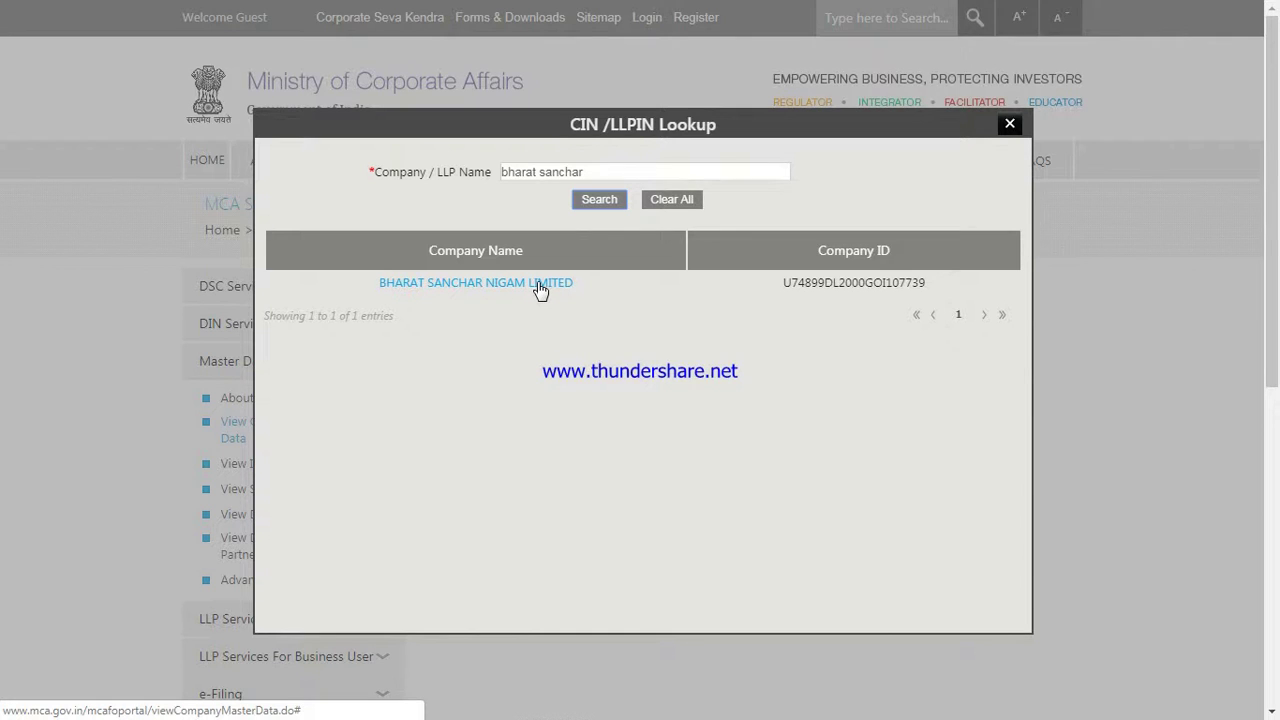
{"action": "left_click", "coordinate": [538, 284]}
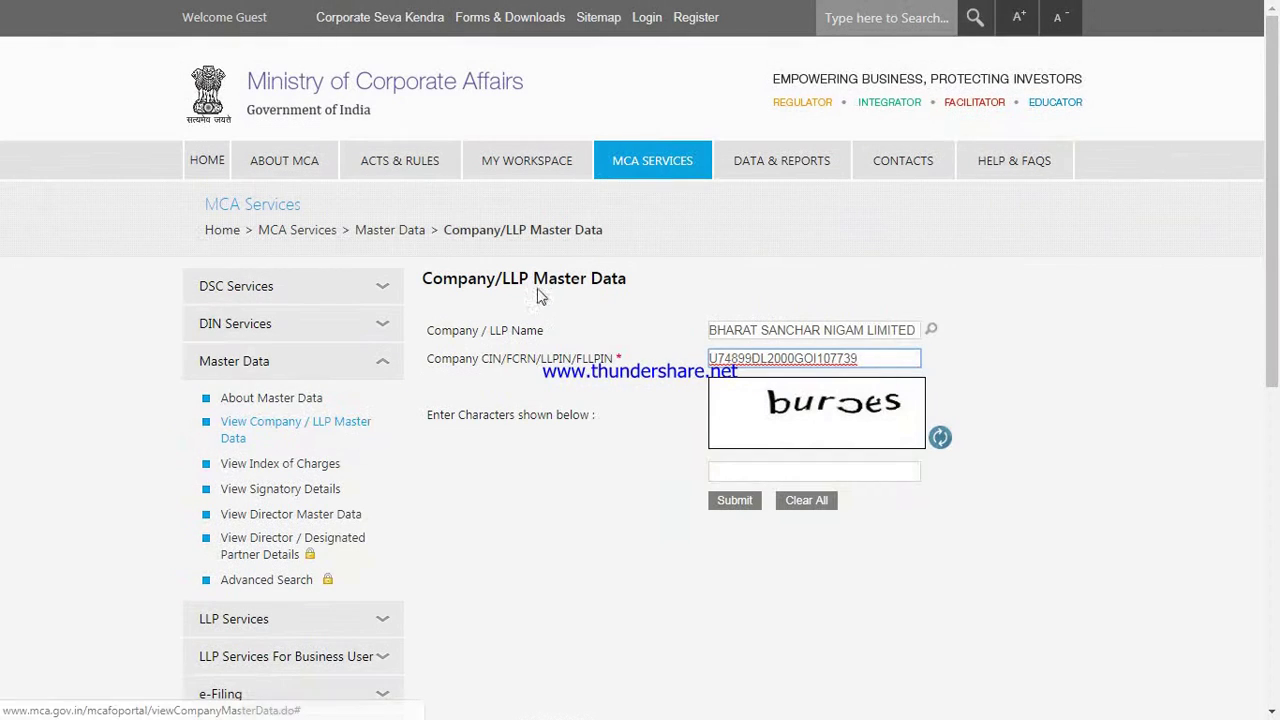
Enter the captcha characters and submit the master data request for the chosen company.
{"action": "left_click", "coordinate": [759, 472]}
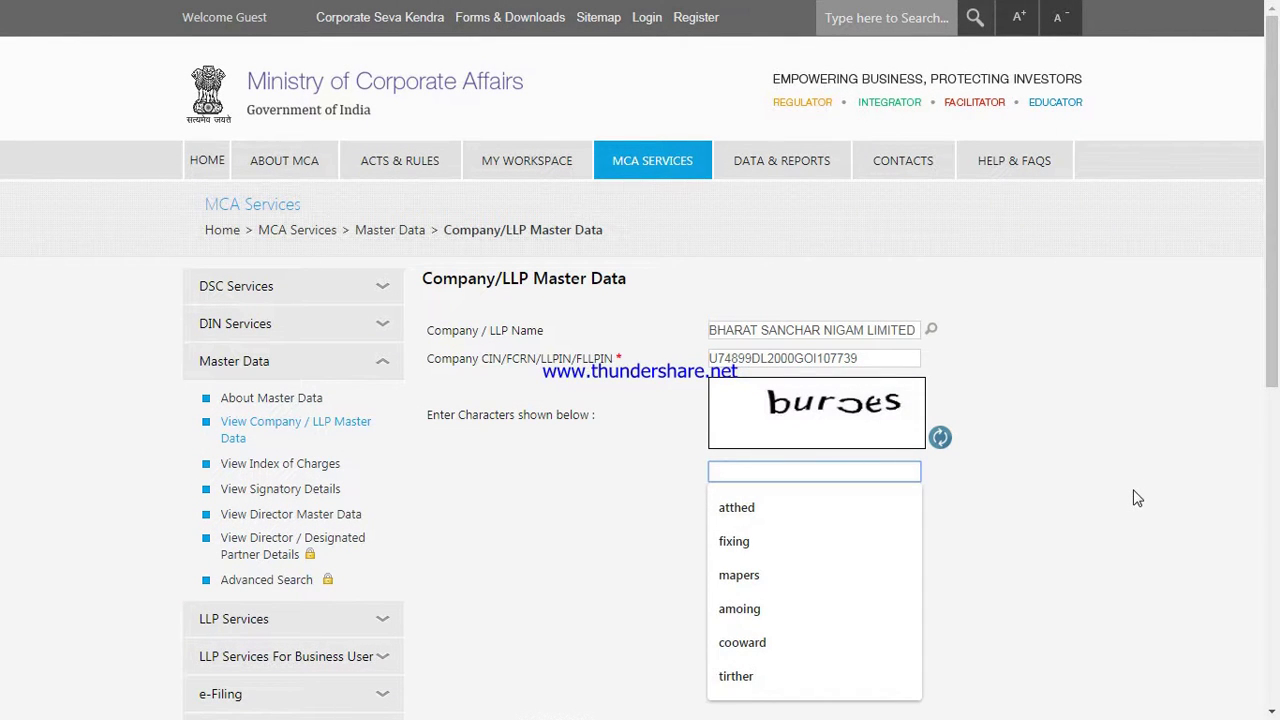
{"action": "type", "text": "bu"}
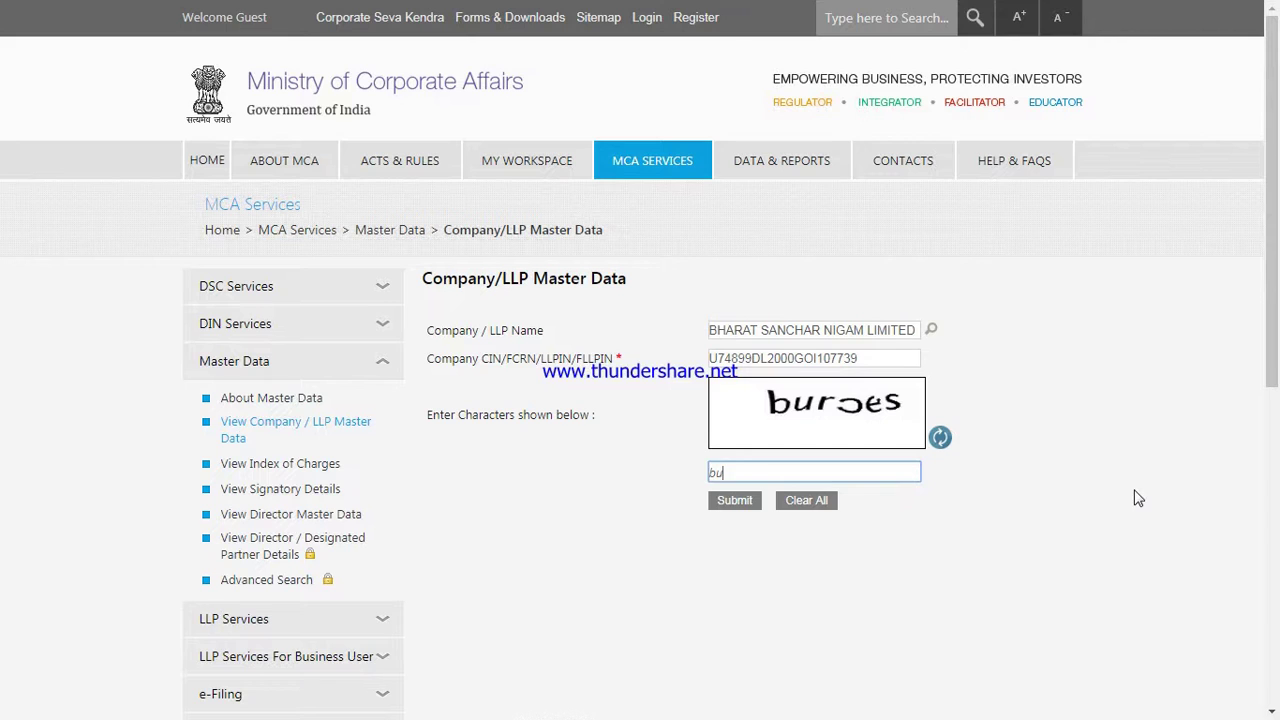
{"action": "type", "text": "roes"}
{"action": "left_click", "coordinate": [731, 503]}
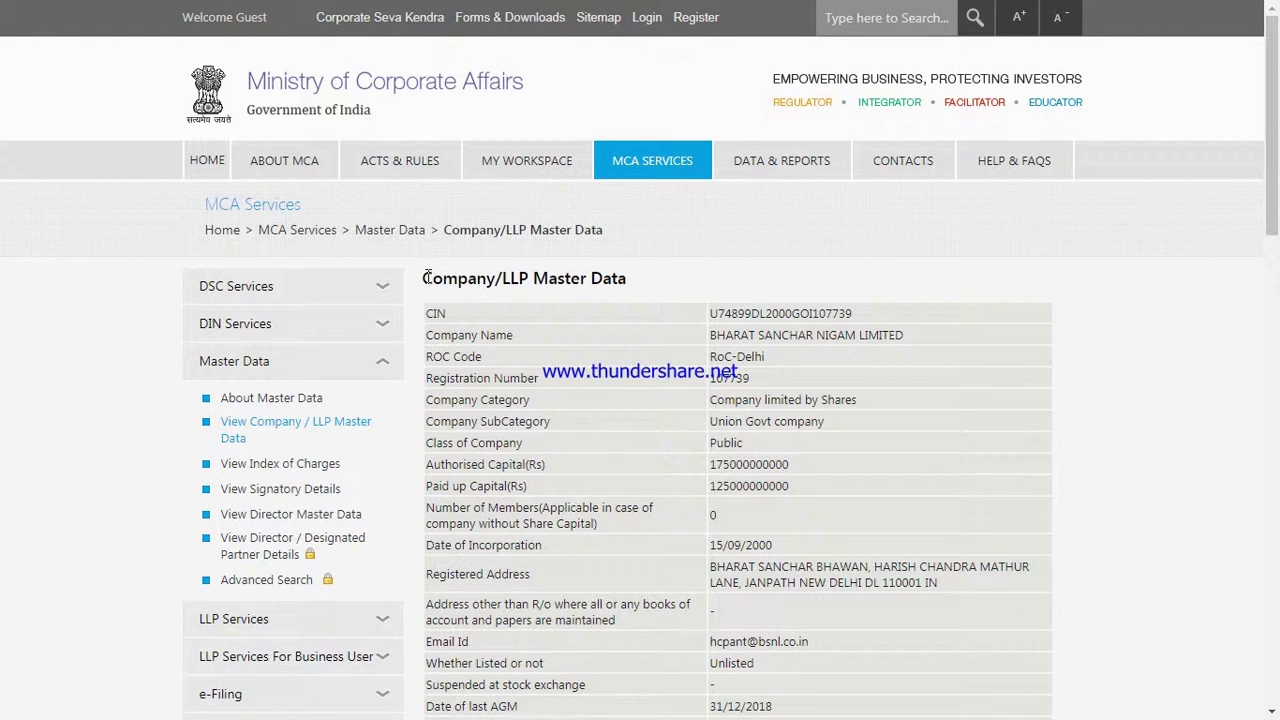
Examine the CIN, company name and ROC code in the company's master data table.
{"action": "left_click_drag", "start_coordinate": [427, 277], "coordinate": [558, 280]}
{"action": "left_click", "coordinate": [634, 280]}
{"action": "triple_click", "coordinate": [634, 280]}
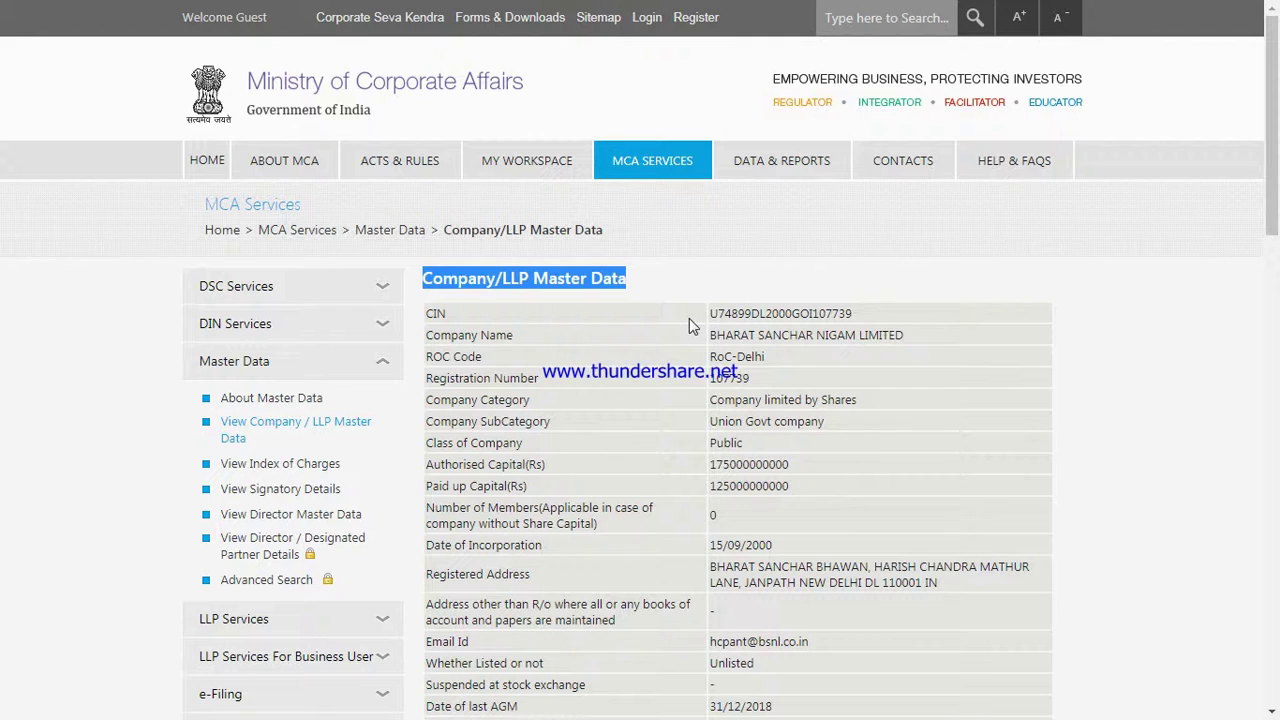
{"action": "left_click_drag", "start_coordinate": [711, 313], "coordinate": [882, 314]}
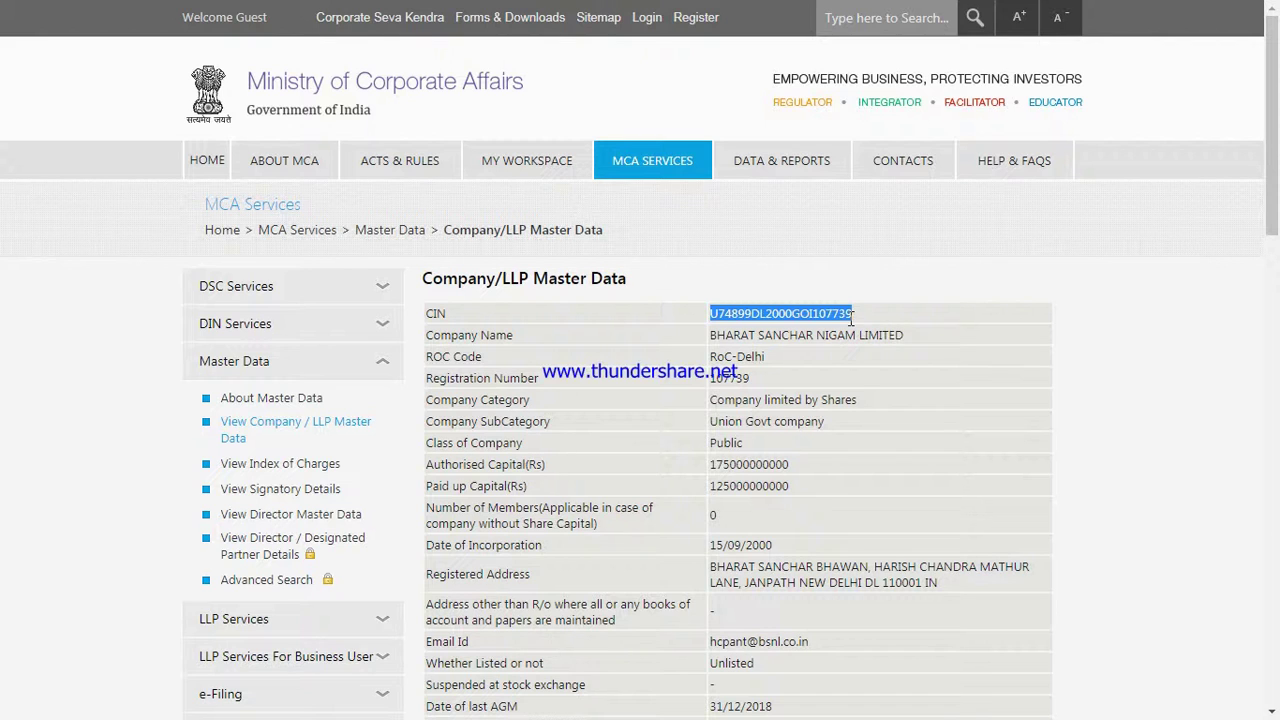
{"action": "left_click", "coordinate": [883, 312]}
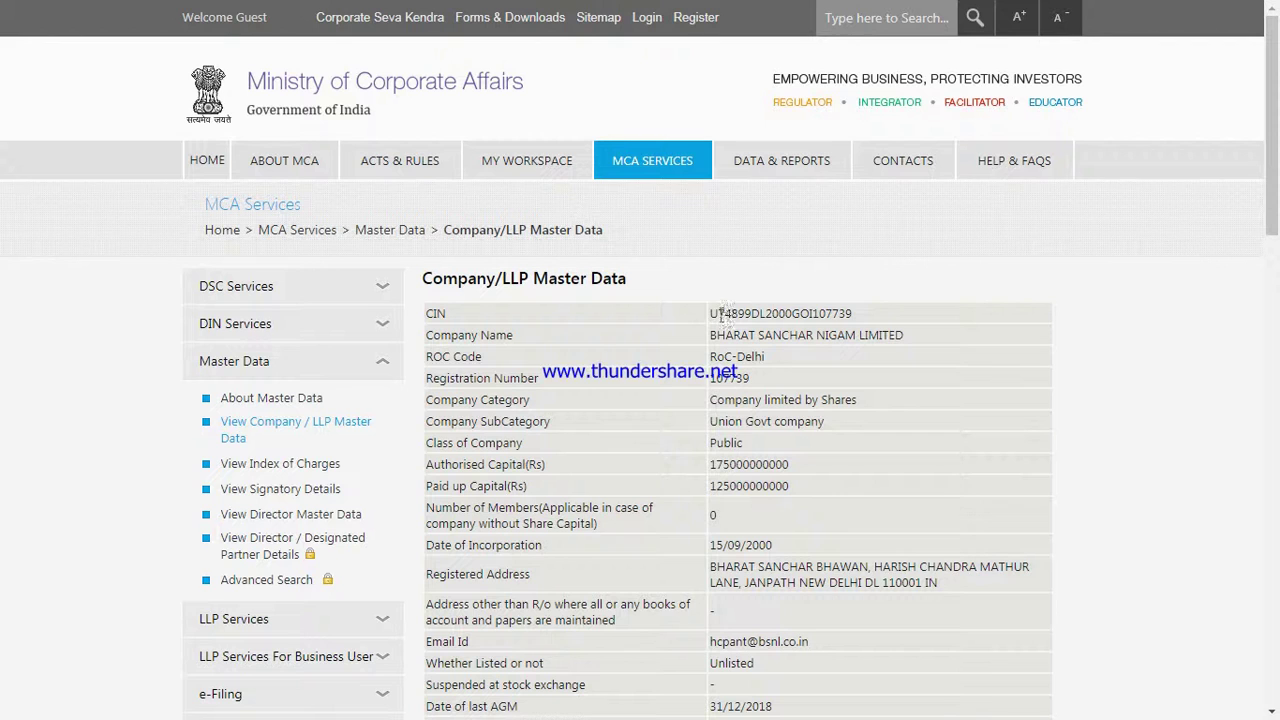
{"action": "left_click_drag", "start_coordinate": [719, 312], "coordinate": [708, 318]}
{"action": "left_click_drag", "start_coordinate": [749, 312], "coordinate": [766, 313]}
{"action": "left_click_drag", "start_coordinate": [709, 336], "coordinate": [943, 338]}
{"action": "left_click_drag", "start_coordinate": [788, 358], "coordinate": [708, 366]}
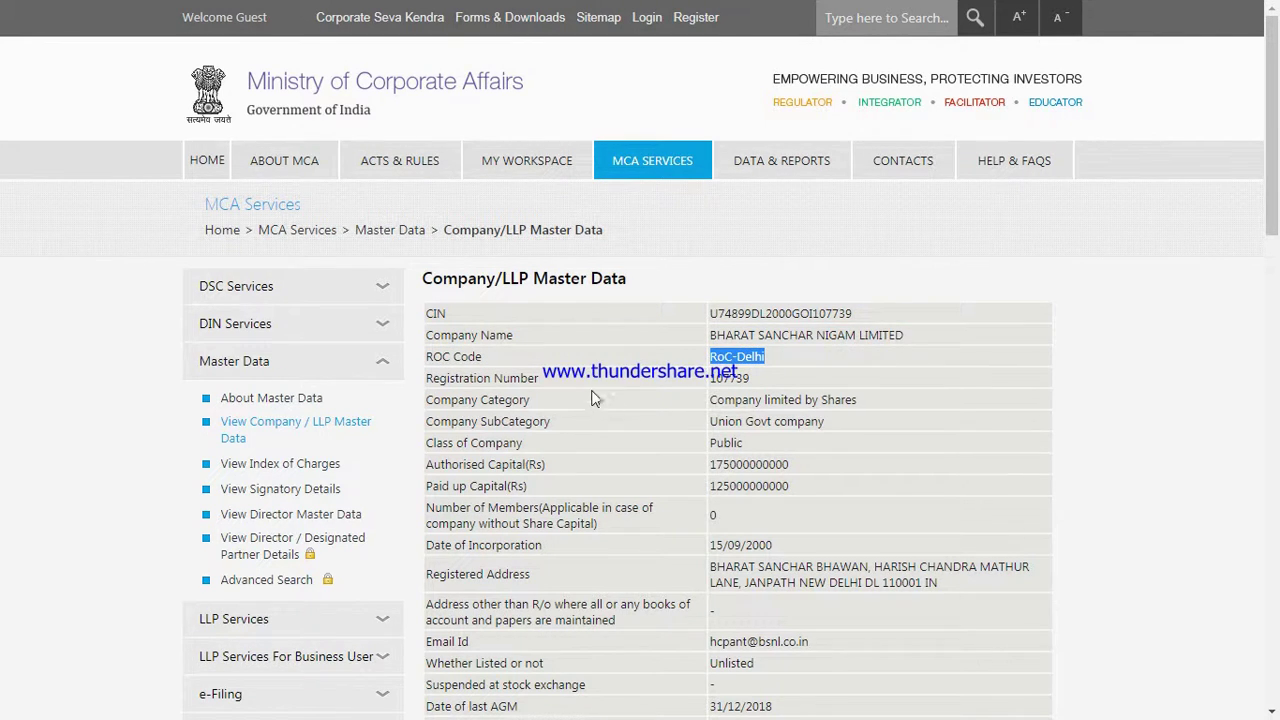
Review the company's registration number, category, subcategory, capital and date of incorporation in the master data.
{"action": "left_click_drag", "start_coordinate": [708, 383], "coordinate": [763, 390]}
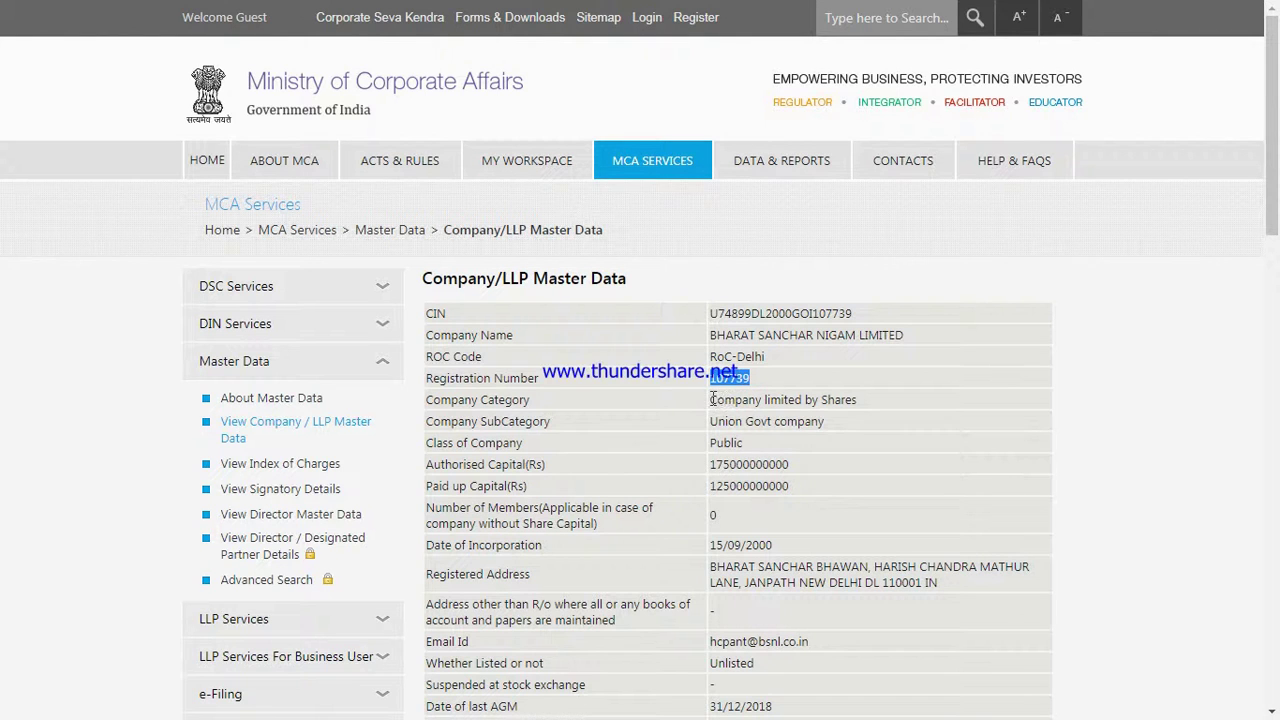
{"action": "left_click_drag", "start_coordinate": [712, 399], "coordinate": [854, 403]}
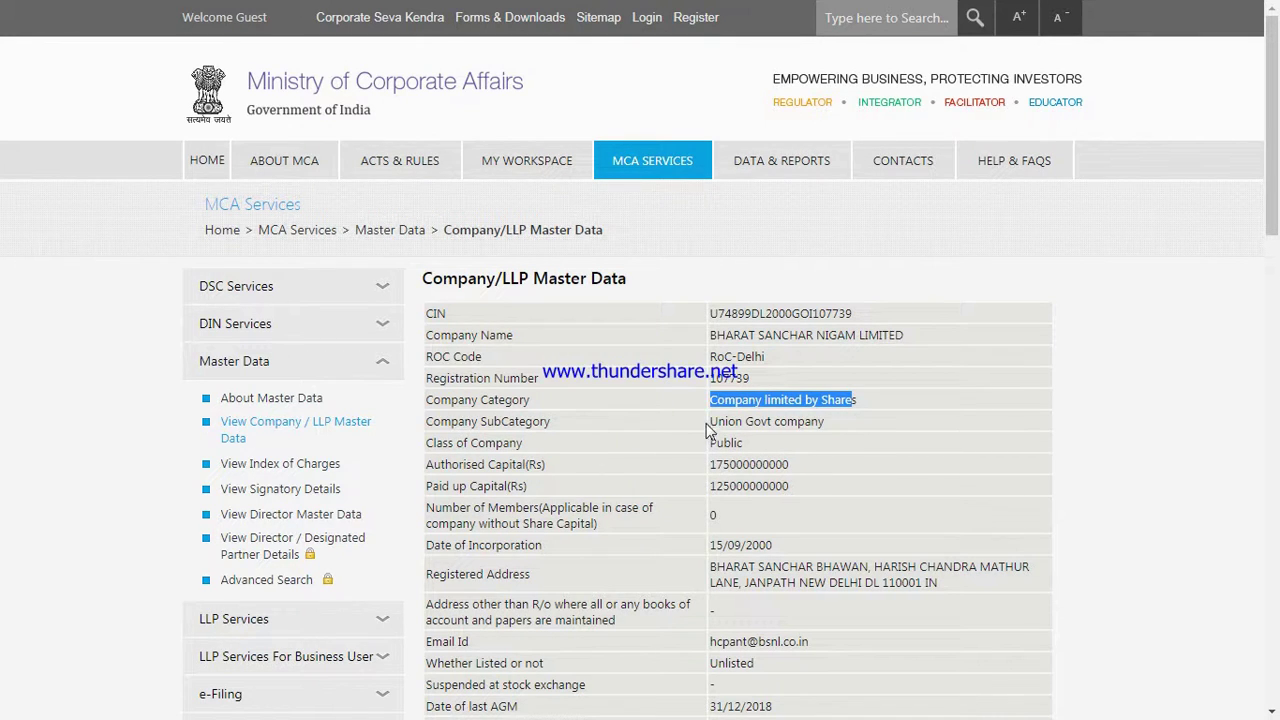
{"action": "left_click_drag", "start_coordinate": [713, 419], "coordinate": [829, 430]}
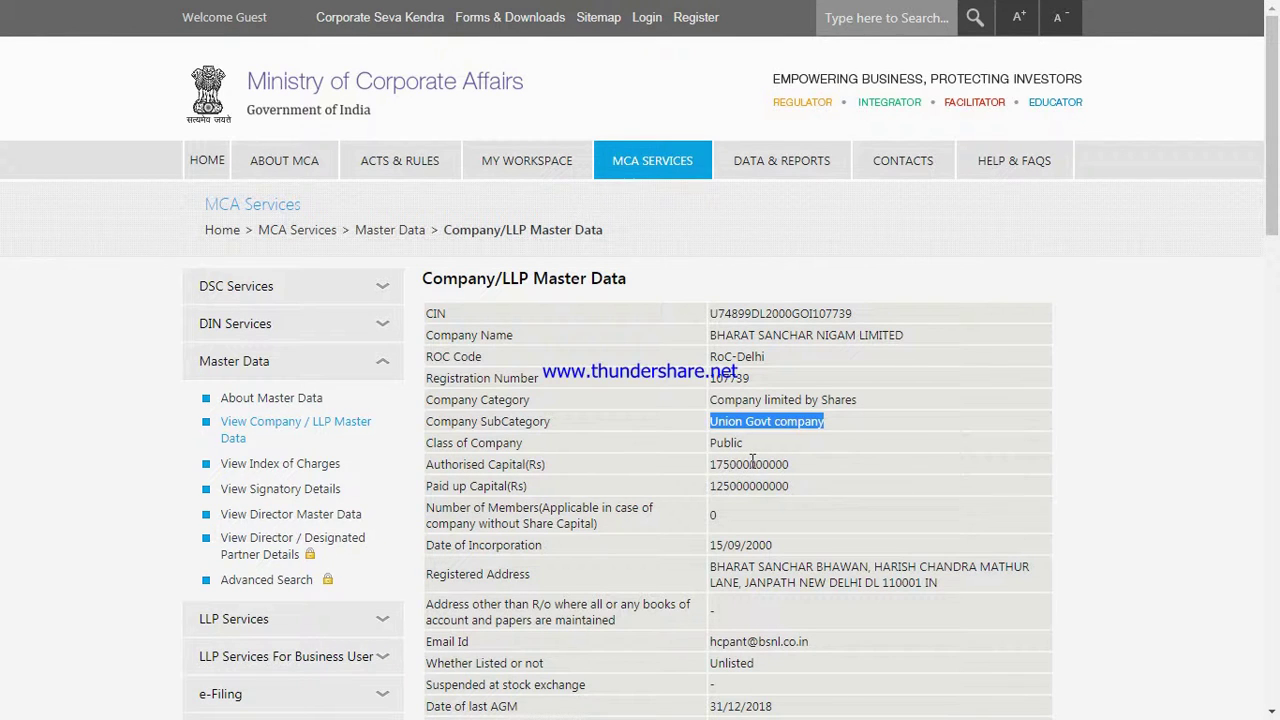
{"action": "left_click_drag", "start_coordinate": [788, 464], "coordinate": [805, 492]}
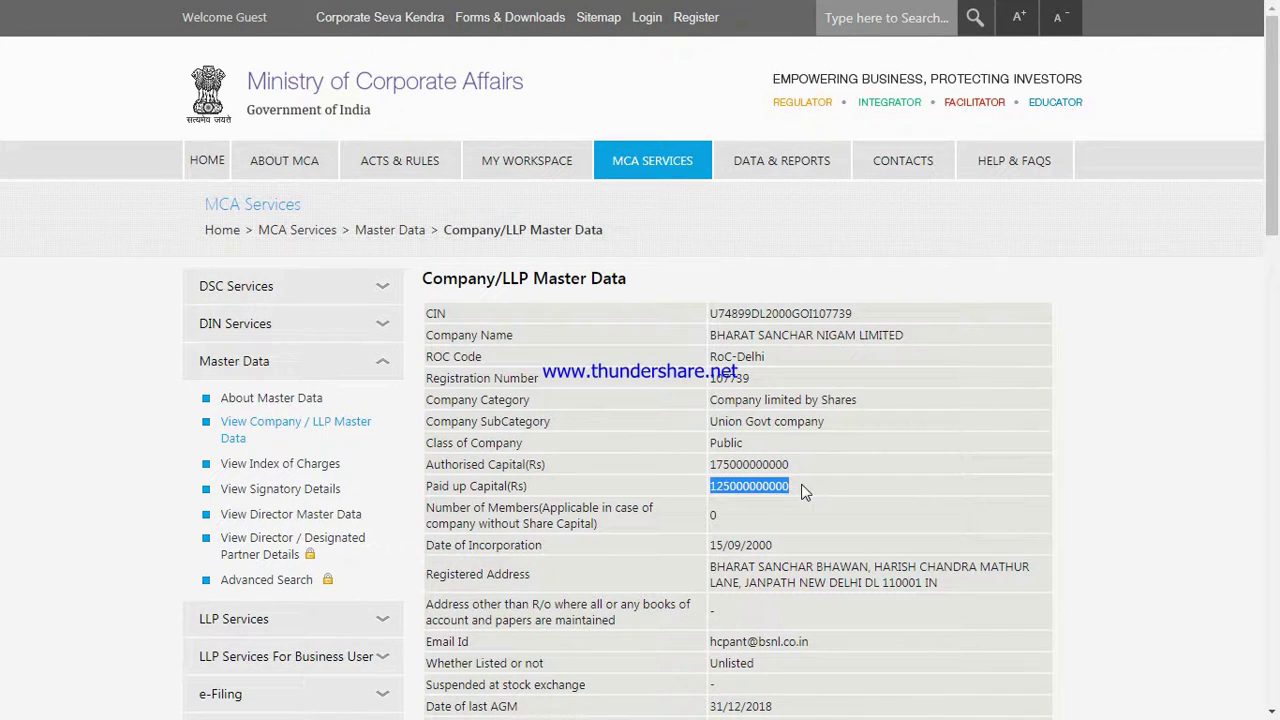
{"action": "scroll", "coordinate": [805, 492], "scroll_direction": "down", "scroll_amount": 1}
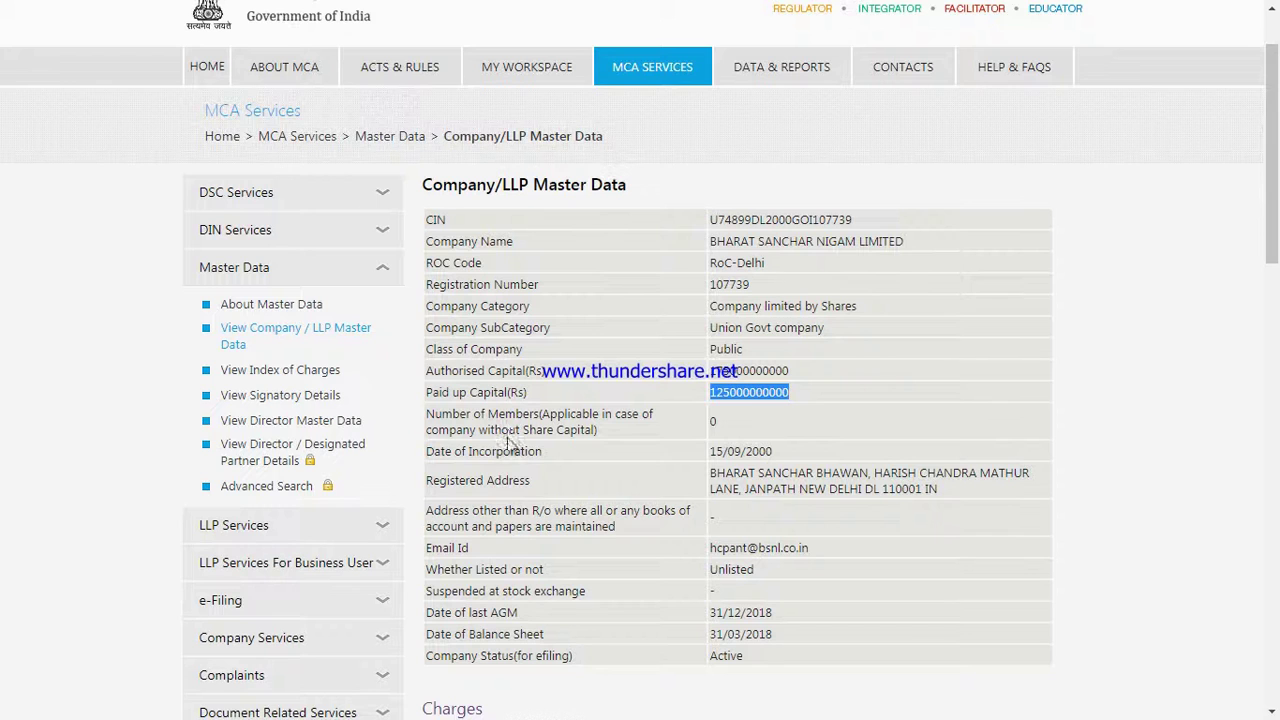
{"action": "left_click_drag", "start_coordinate": [708, 451], "coordinate": [782, 452]}
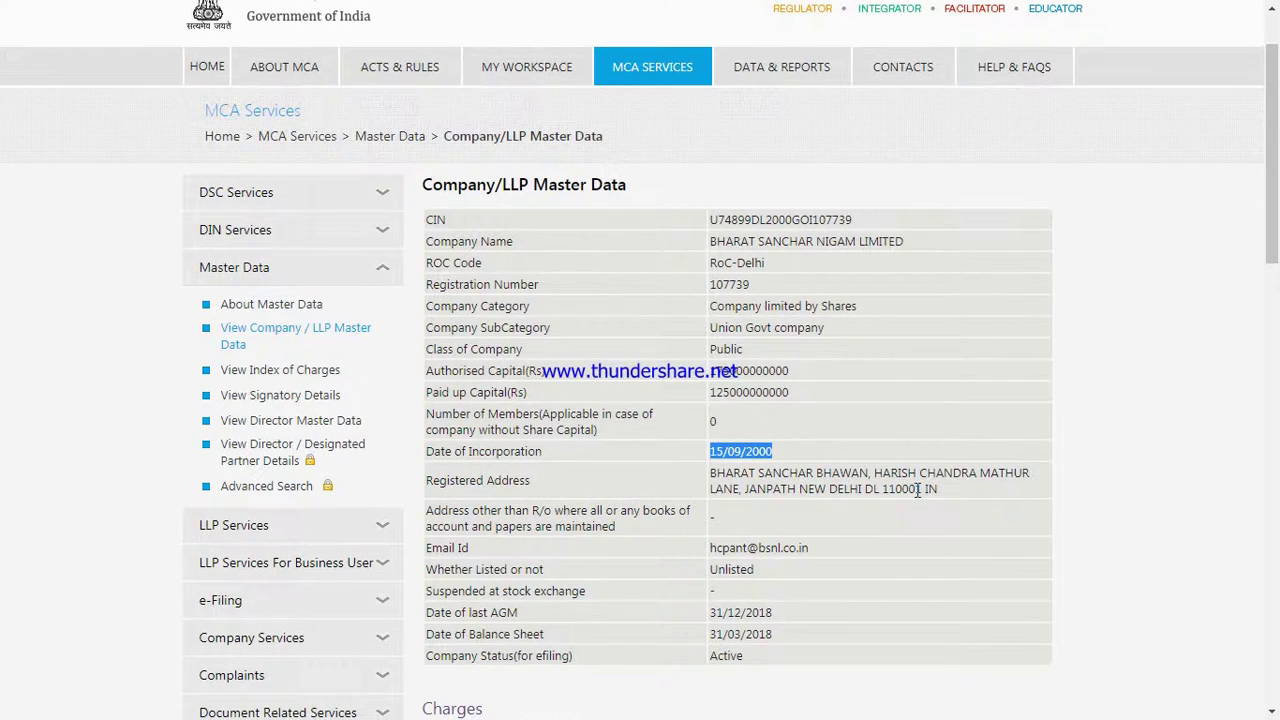
Check the company's email entry, listing status, balance sheet date and e-filing status in the master data.
{"action": "scroll", "coordinate": [911, 490], "scroll_direction": "down", "scroll_amount": 1}
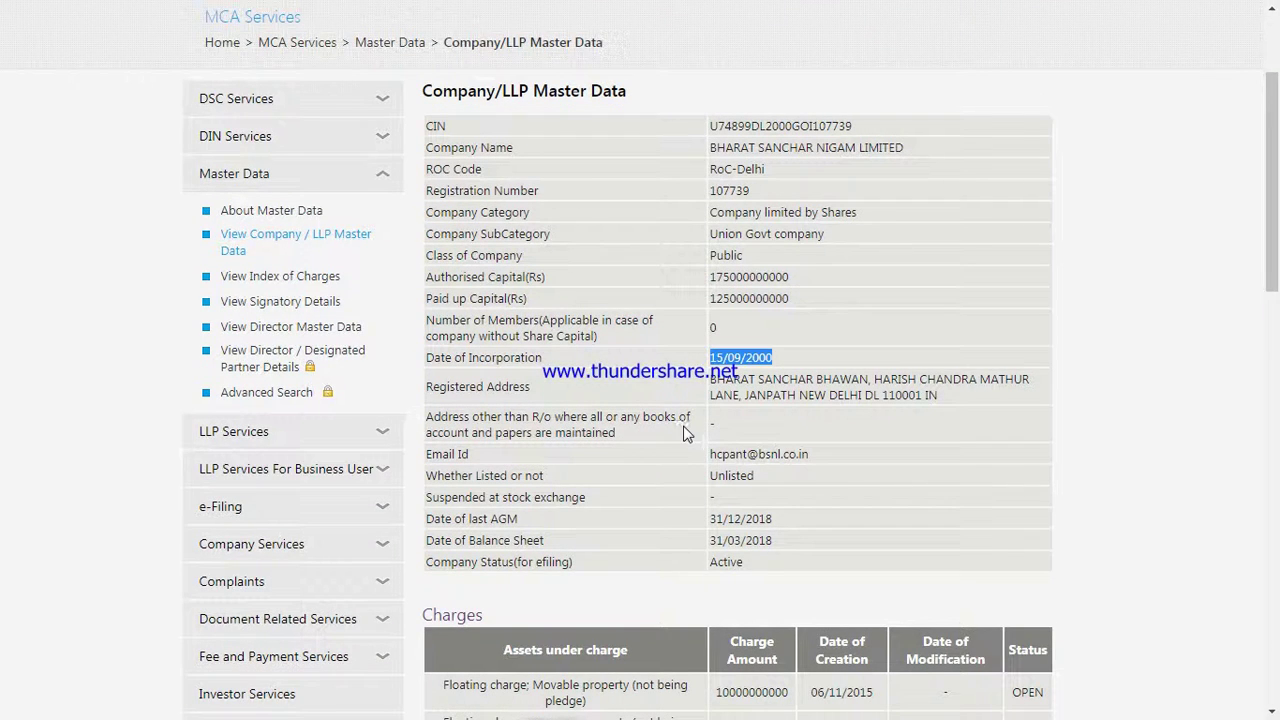
{"action": "left_click_drag", "start_coordinate": [711, 456], "coordinate": [810, 456]}
{"action": "left_click", "coordinate": [729, 482]}
{"action": "left_click_drag", "start_coordinate": [711, 478], "coordinate": [758, 478]}
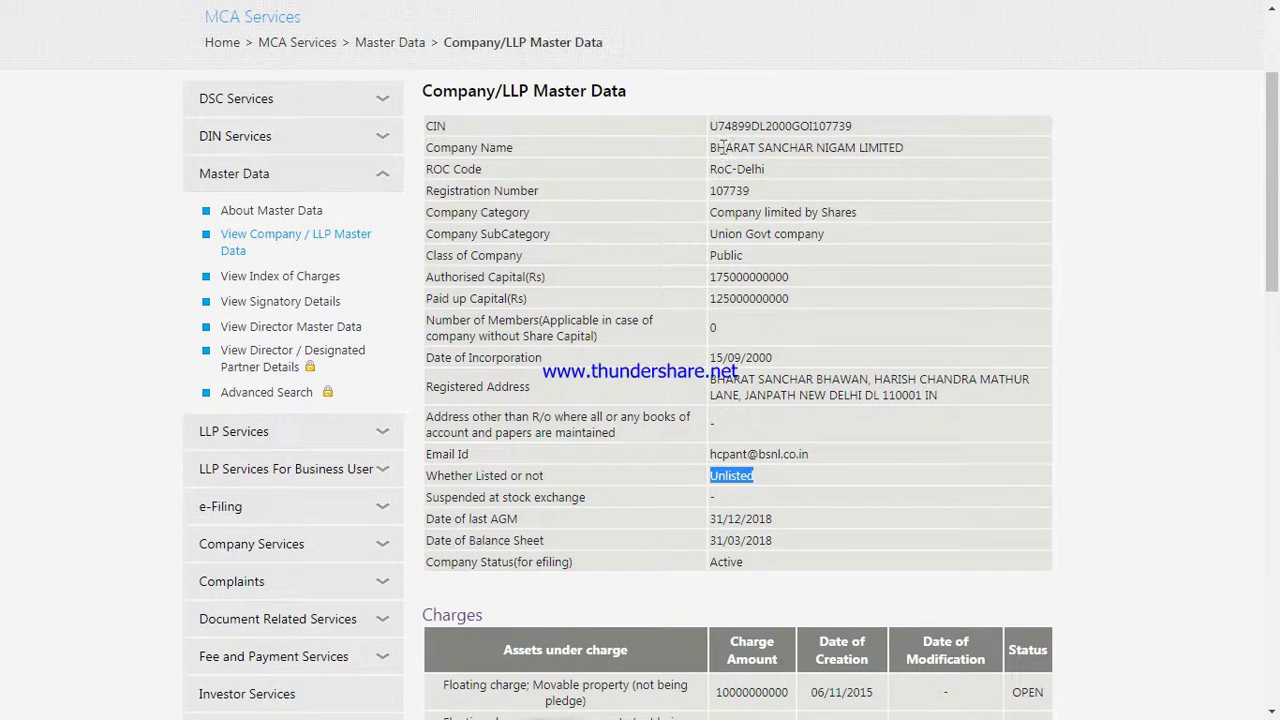
{"action": "scroll", "coordinate": [697, 495], "scroll_direction": "down", "scroll_amount": 1}
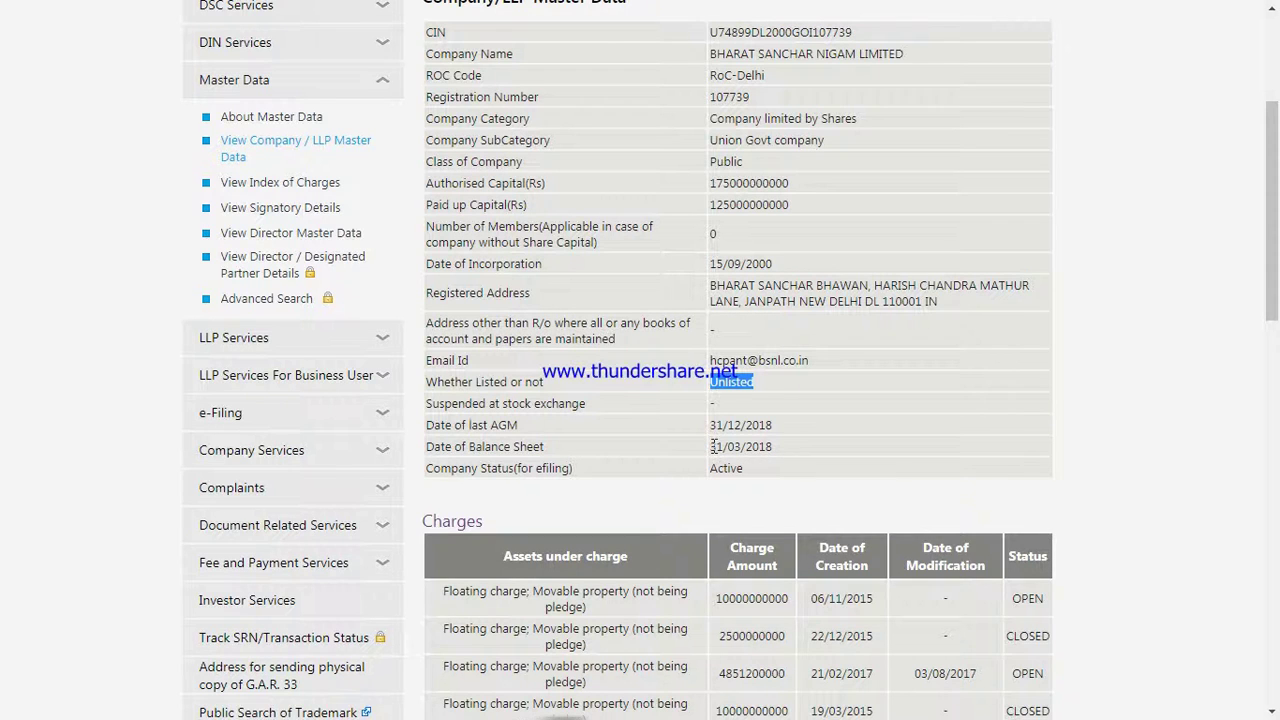
{"action": "left_click_drag", "start_coordinate": [711, 446], "coordinate": [787, 447]}
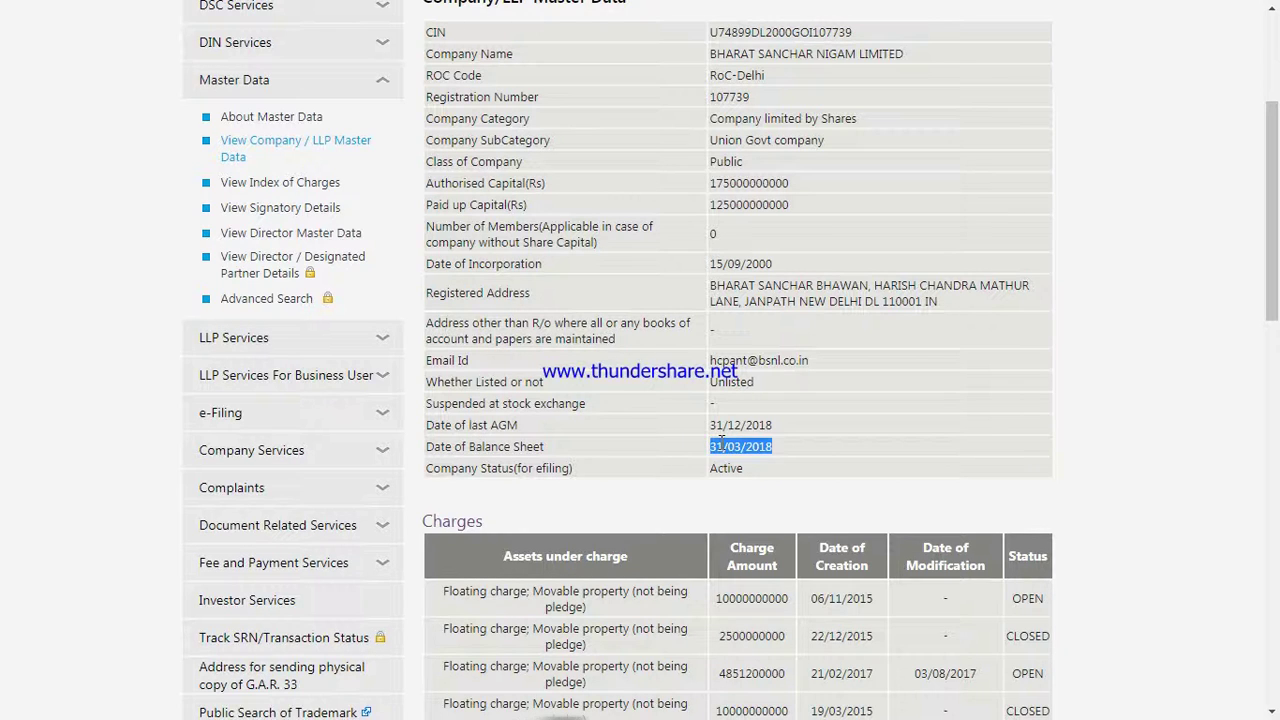
{"action": "left_click_drag", "start_coordinate": [712, 446], "coordinate": [771, 447]}
{"action": "left_click", "coordinate": [713, 446]}
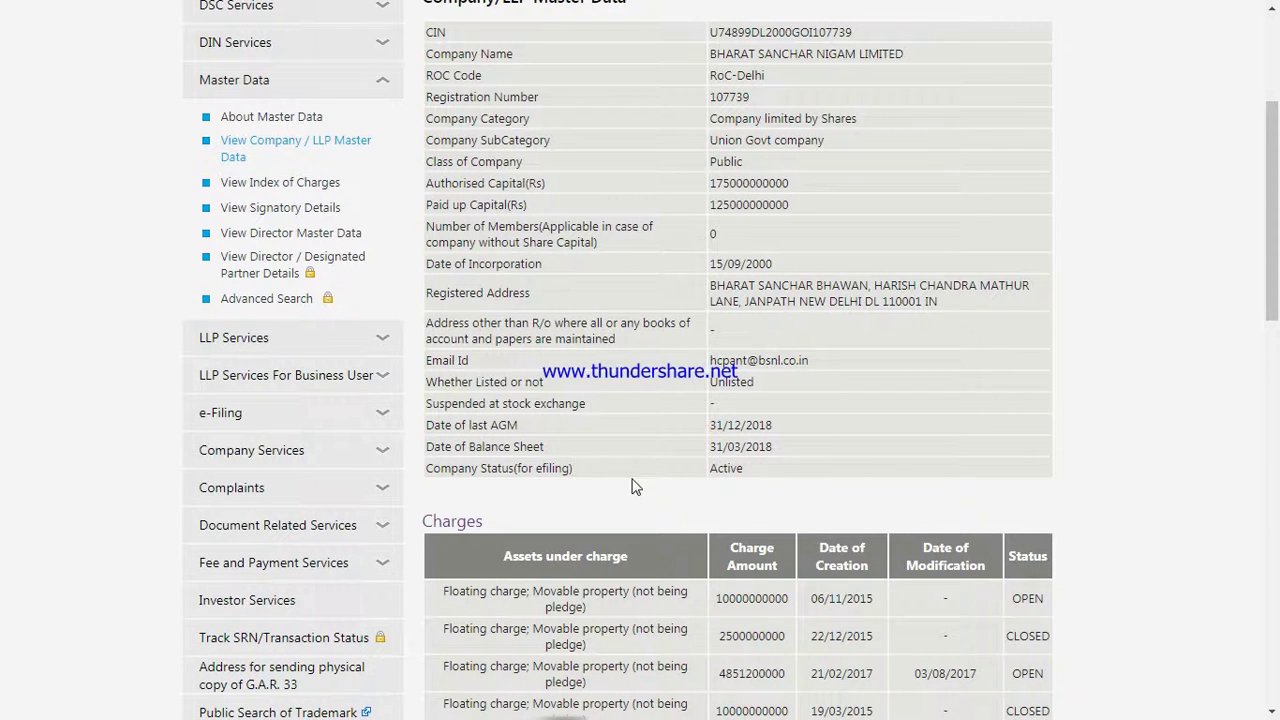
{"action": "scroll", "coordinate": [520, 460], "scroll_direction": "down", "scroll_amount": 1}
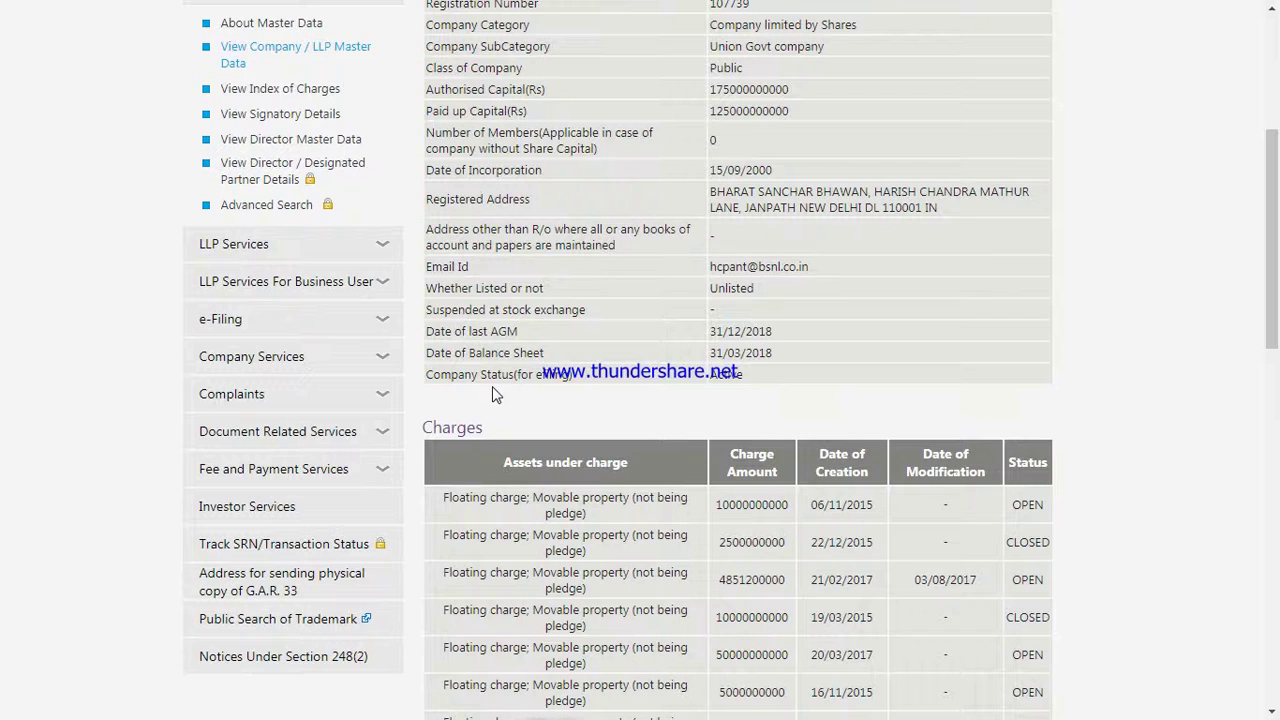
{"action": "left_click_drag", "start_coordinate": [742, 376], "coordinate": [712, 381]}
Examine the Charges table for creation dates and open or closed status, down to the directors and signatory details.
{"action": "scroll", "coordinate": [760, 421], "scroll_direction": "down", "scroll_amount": 2}
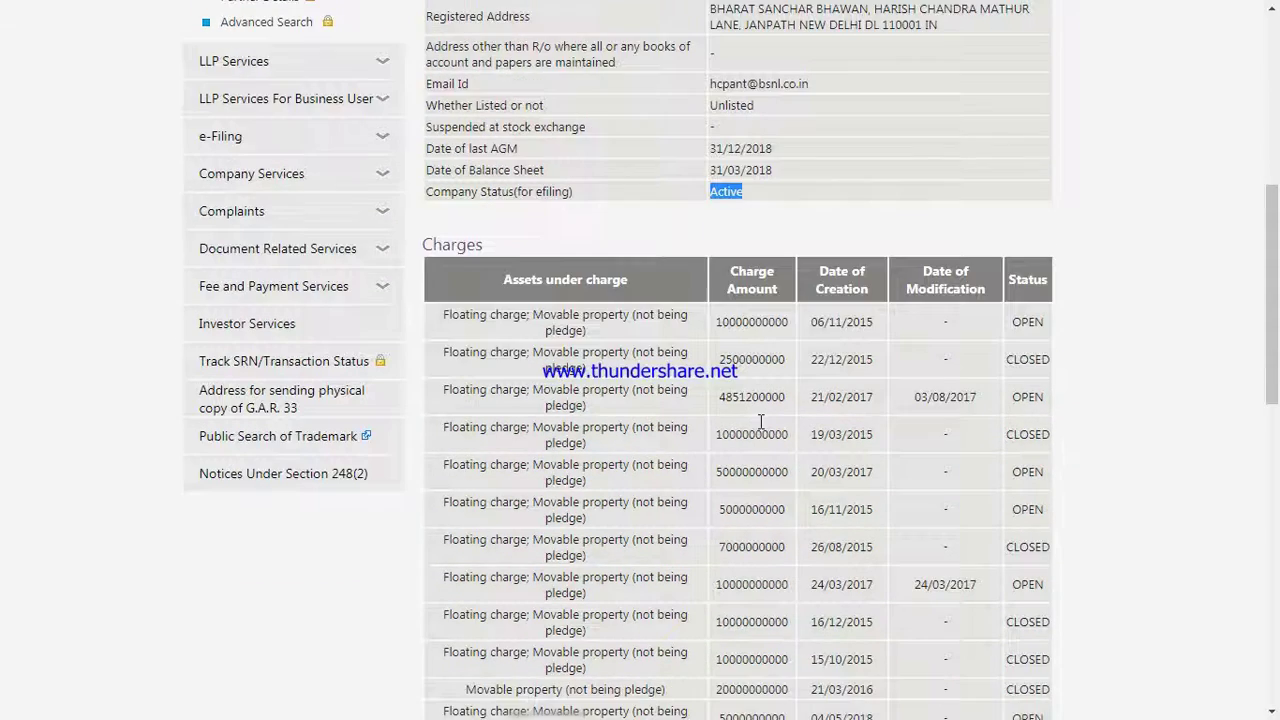
{"action": "scroll", "coordinate": [761, 421], "scroll_direction": "down", "scroll_amount": 1}
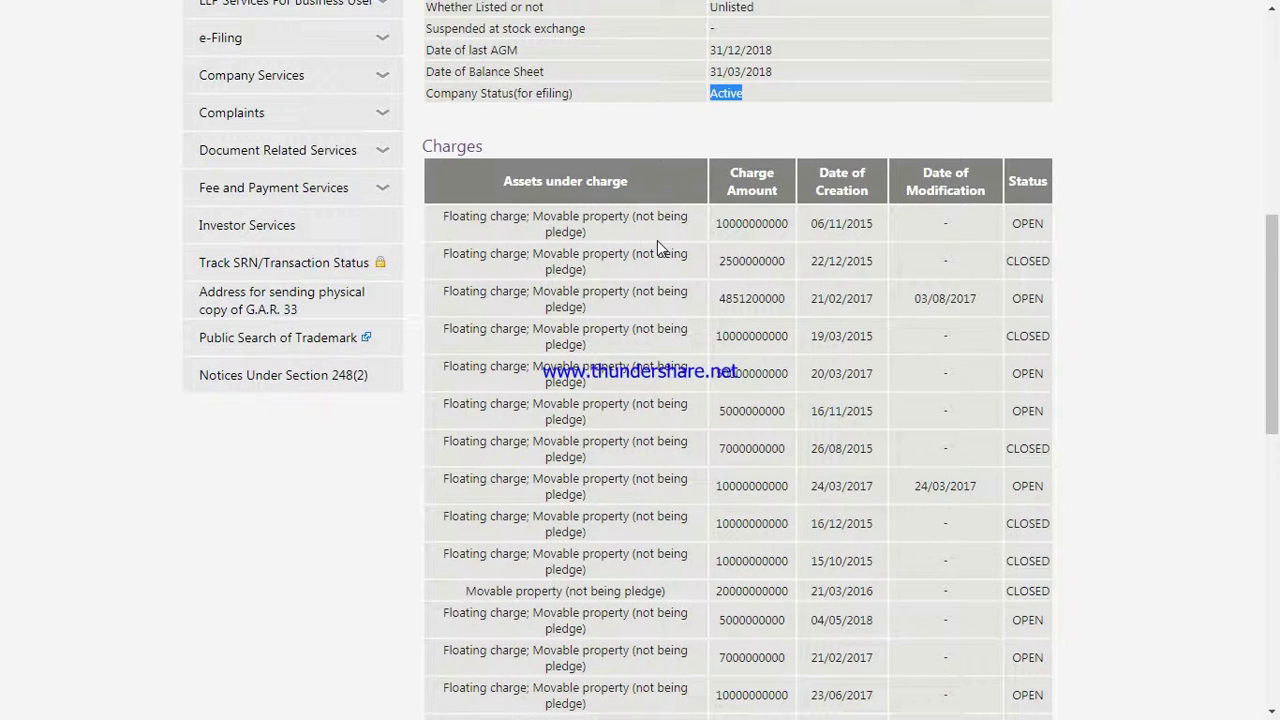
{"action": "scroll", "coordinate": [820, 300], "scroll_direction": "down", "scroll_amount": 2}
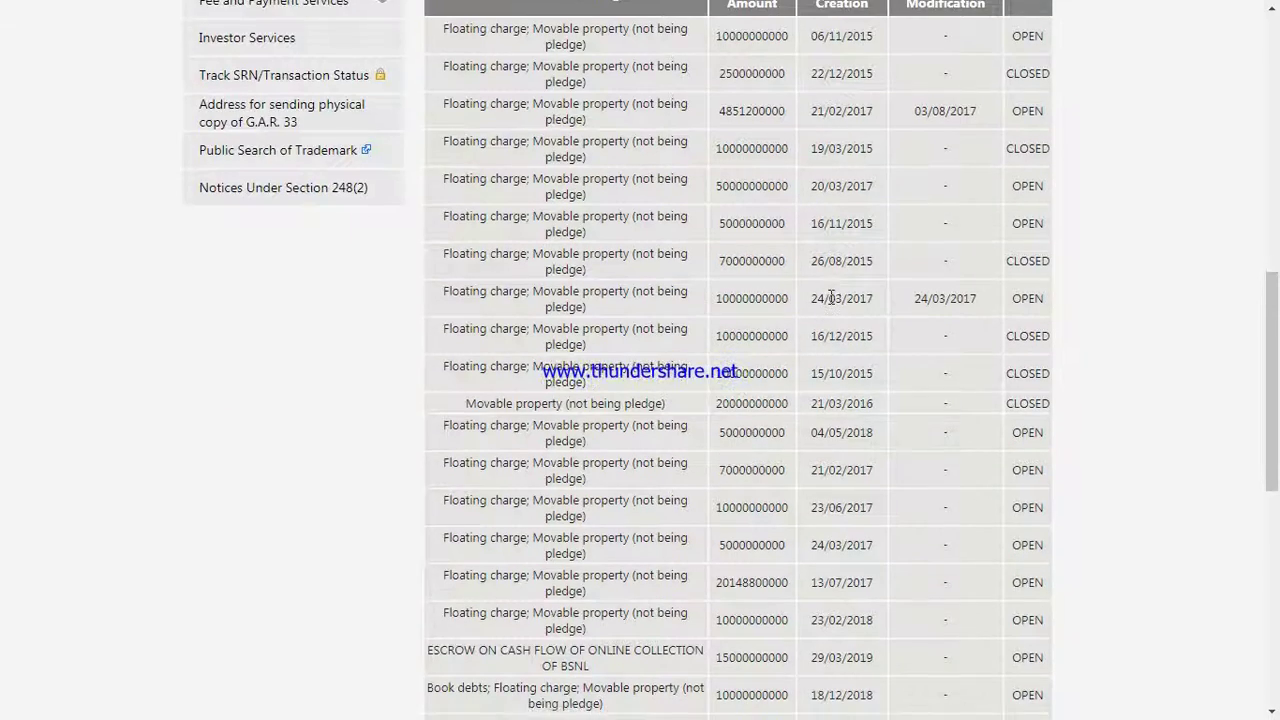
{"action": "scroll", "coordinate": [830, 303], "scroll_direction": "down", "scroll_amount": 5}
{"action": "scroll", "coordinate": [830, 303], "scroll_direction": "up", "scroll_amount": 6}
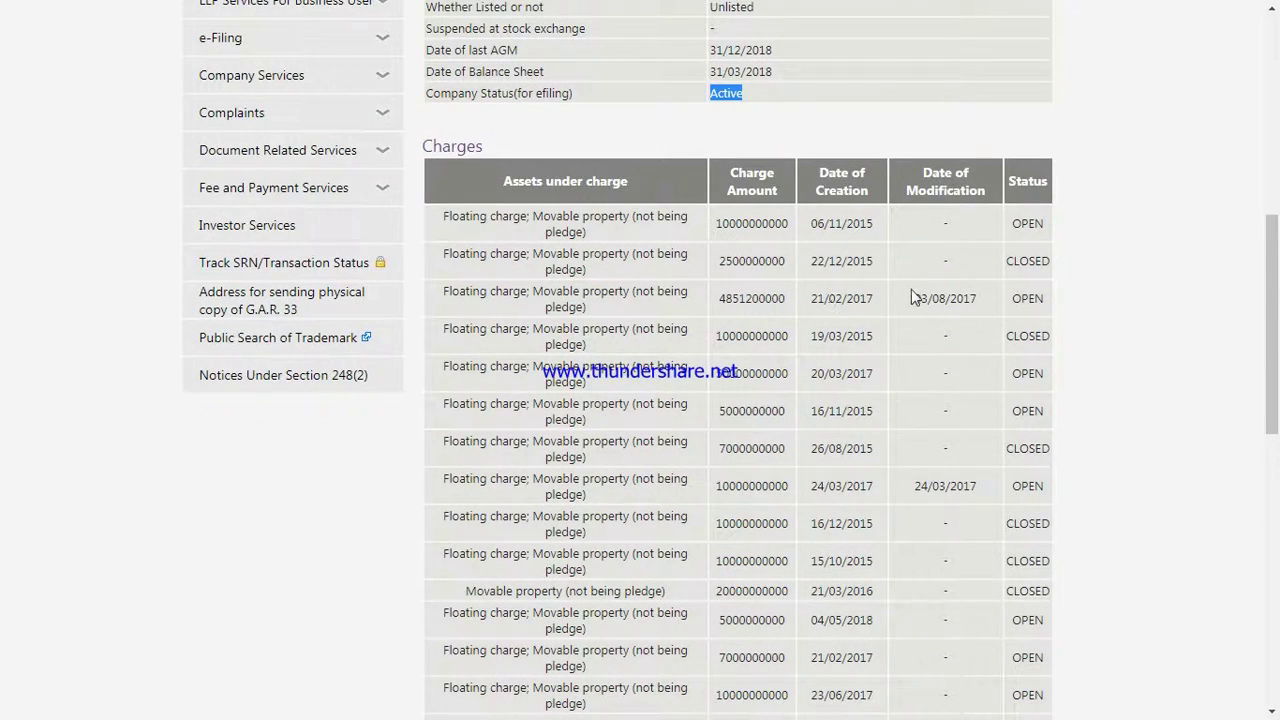
{"action": "left_click_drag", "start_coordinate": [815, 222], "coordinate": [868, 226]}
{"action": "left_click_drag", "start_coordinate": [1020, 224], "coordinate": [1044, 226]}
{"action": "left_click_drag", "start_coordinate": [1019, 261], "coordinate": [1050, 259]}
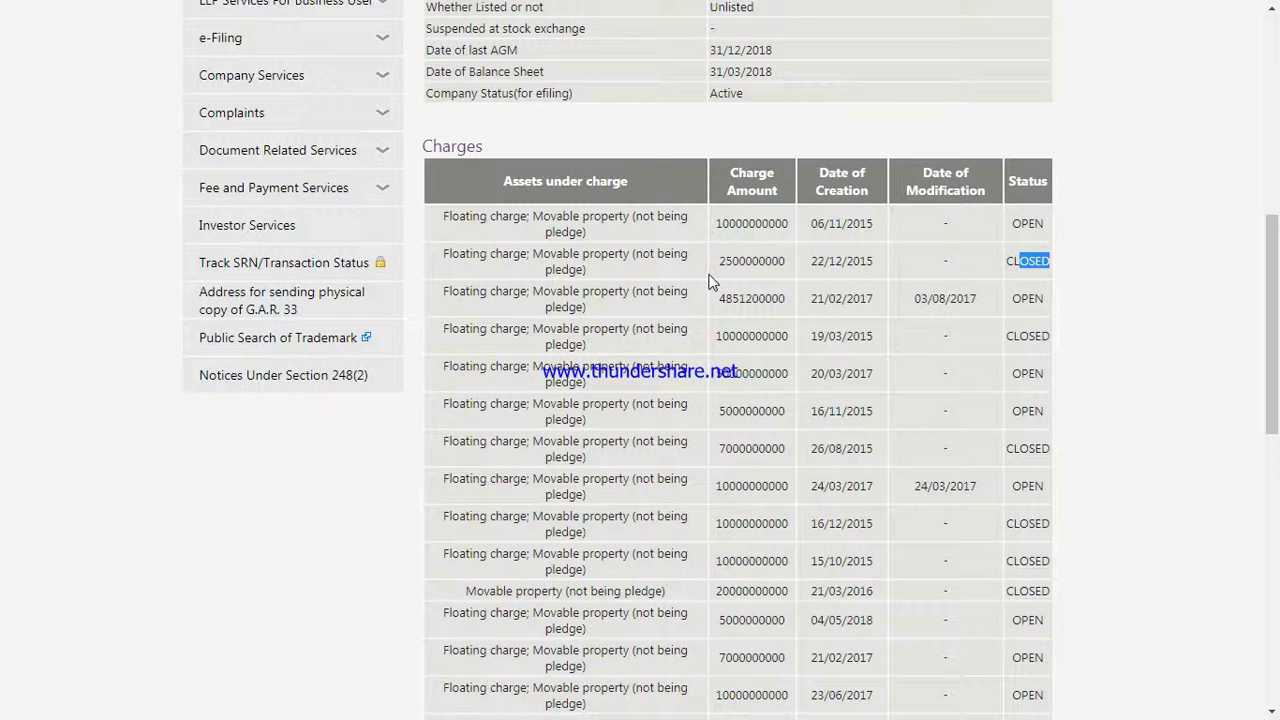
{"action": "scroll", "coordinate": [710, 282], "scroll_direction": "down", "scroll_amount": 1}
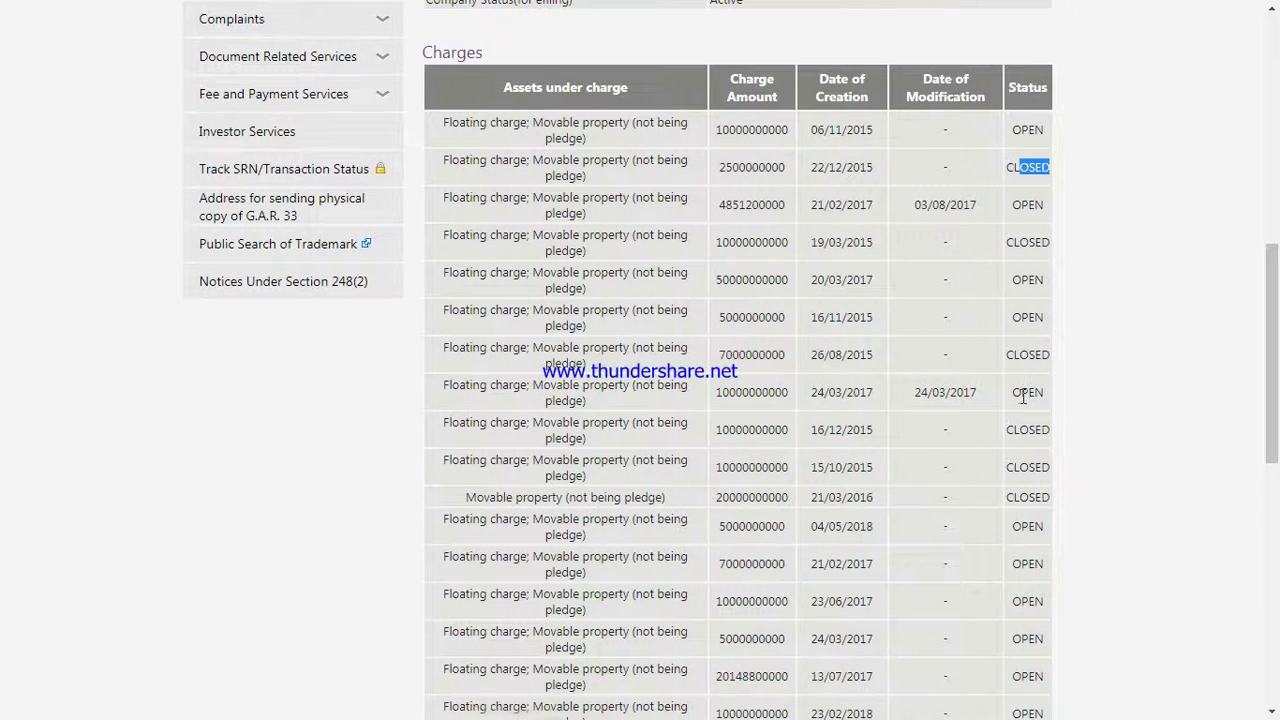
{"action": "scroll", "coordinate": [1023, 396], "scroll_direction": "down", "scroll_amount": 3}
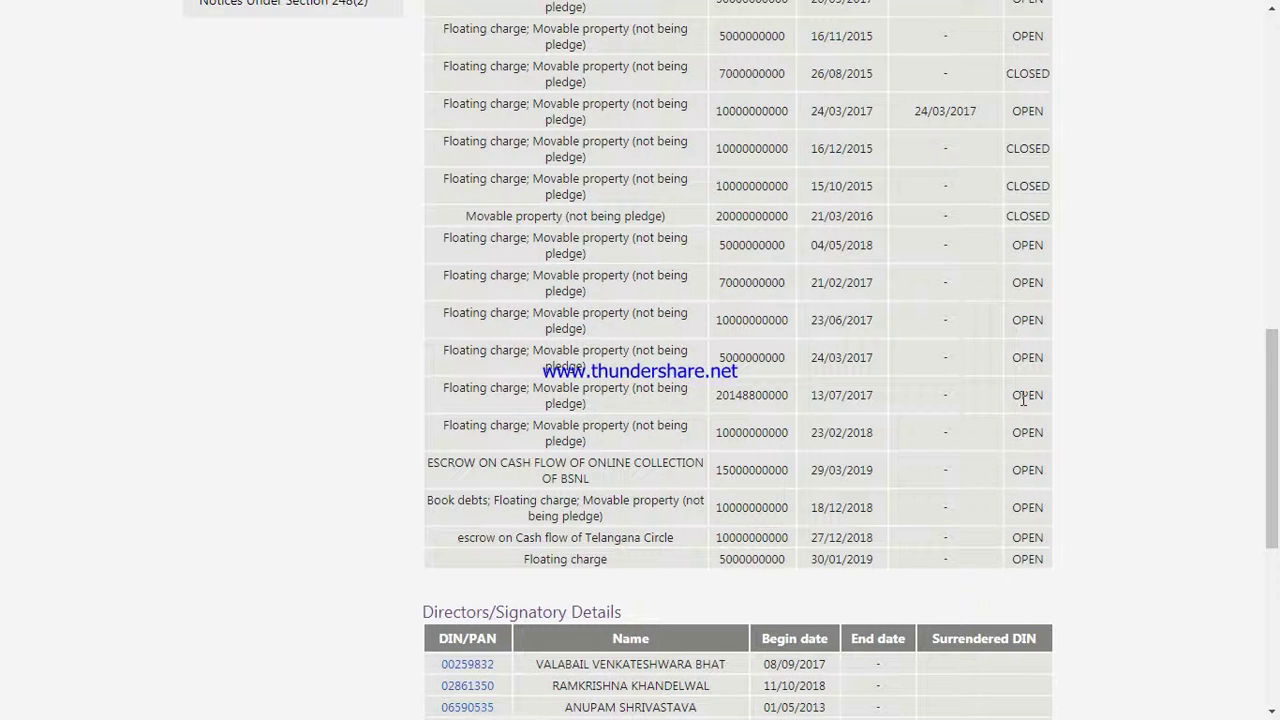
View the first listed director's master data from the Directors/Signatory Details table, check their list of companies, and close the popup.
{"action": "scroll", "coordinate": [1014, 429], "scroll_direction": "down", "scroll_amount": 2}
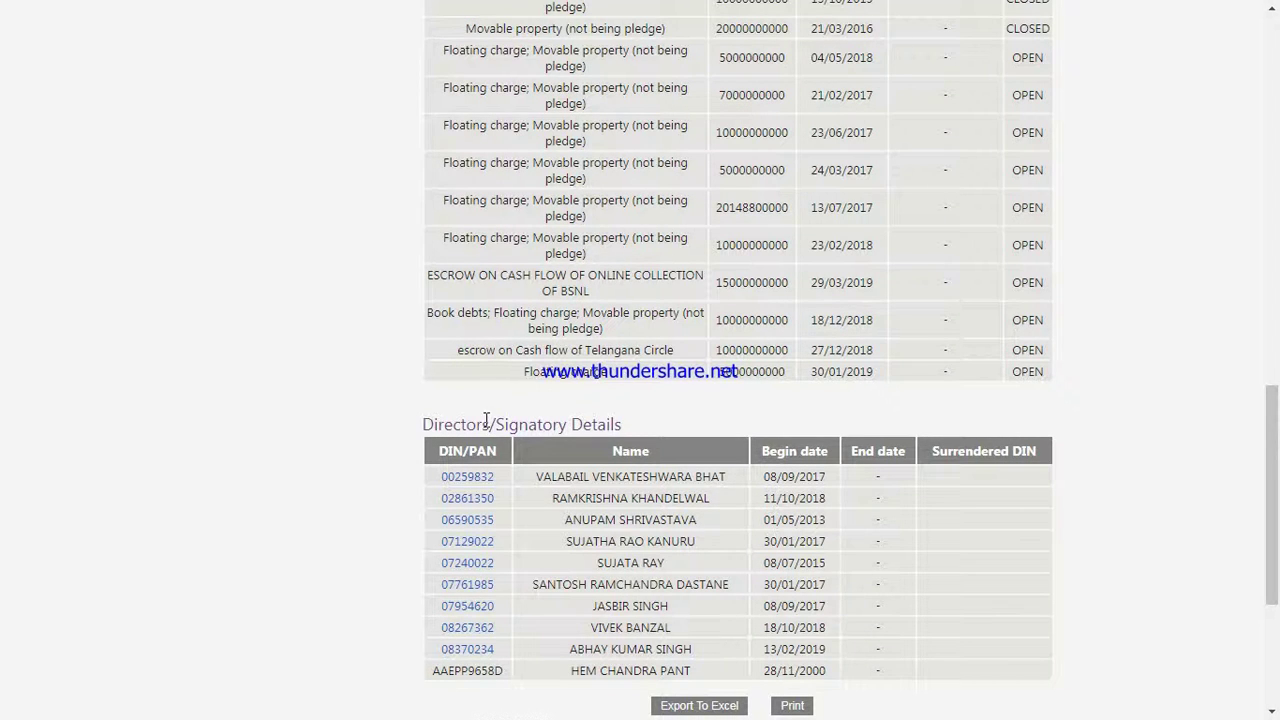
{"action": "left_click_drag", "start_coordinate": [414, 423], "coordinate": [642, 421]}
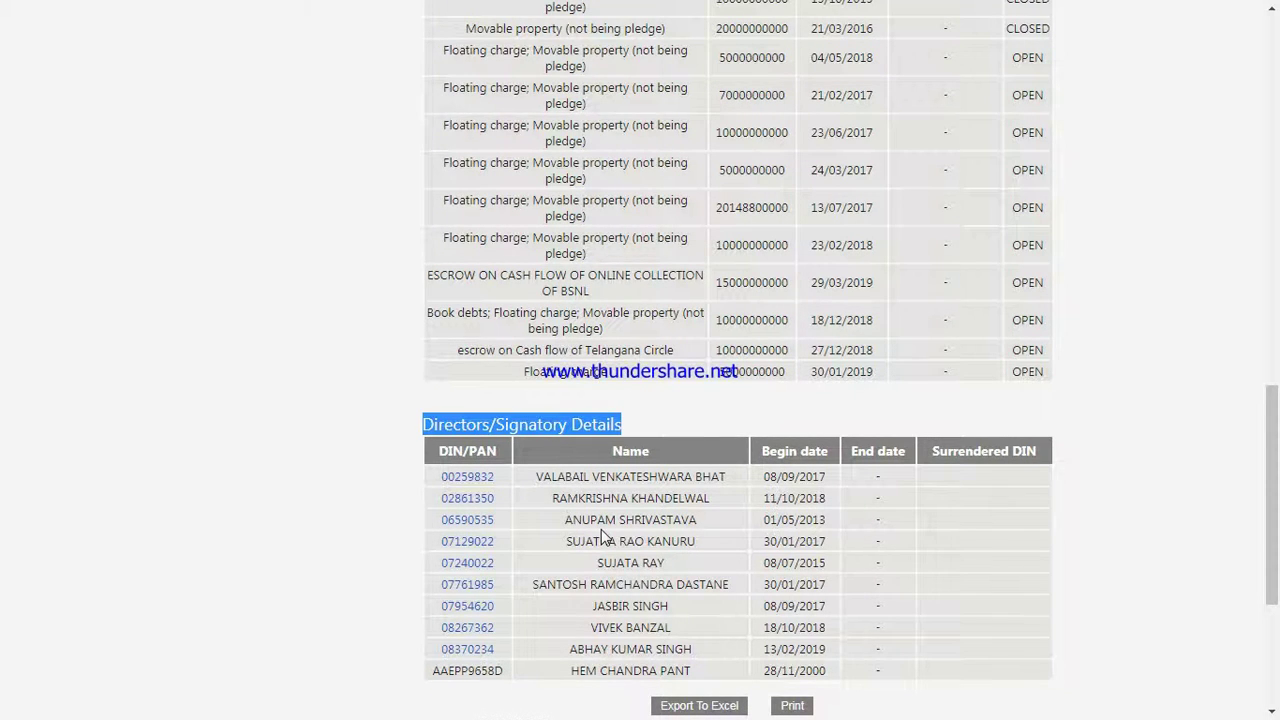
{"action": "left_click_drag", "start_coordinate": [434, 477], "coordinate": [509, 485]}
{"action": "left_click", "coordinate": [577, 488]}
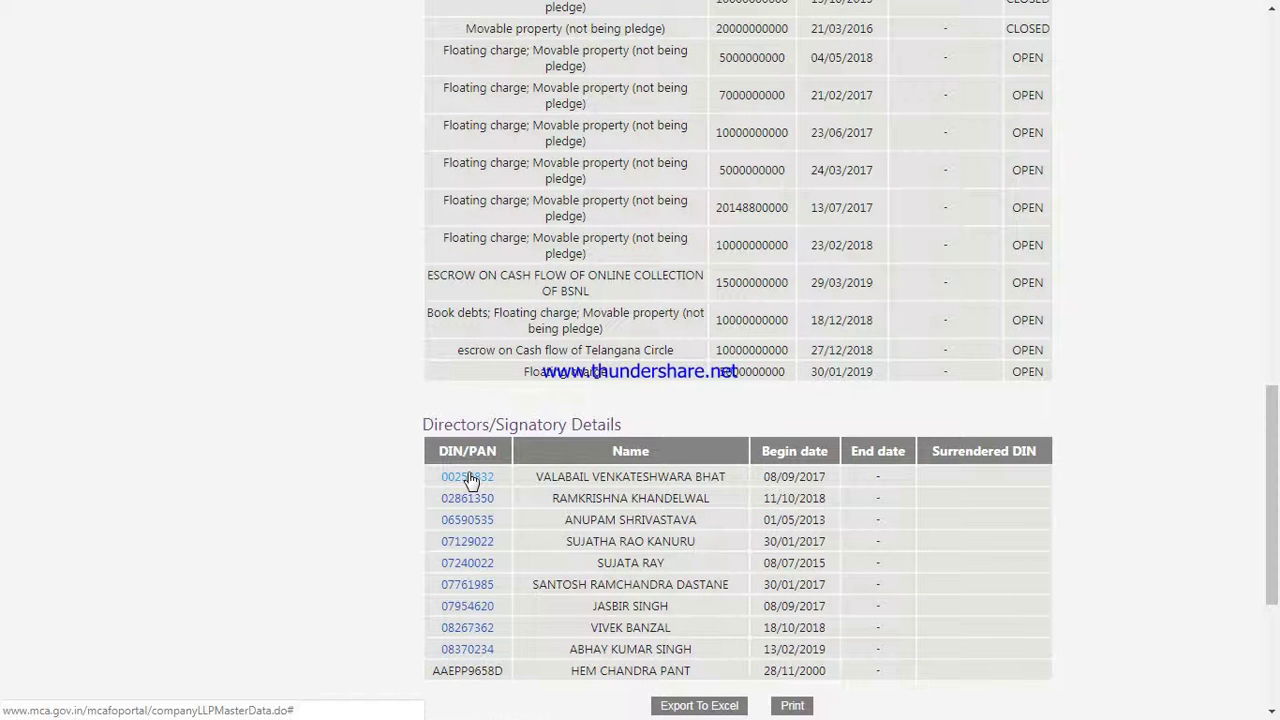
{"action": "left_click", "coordinate": [470, 478]}
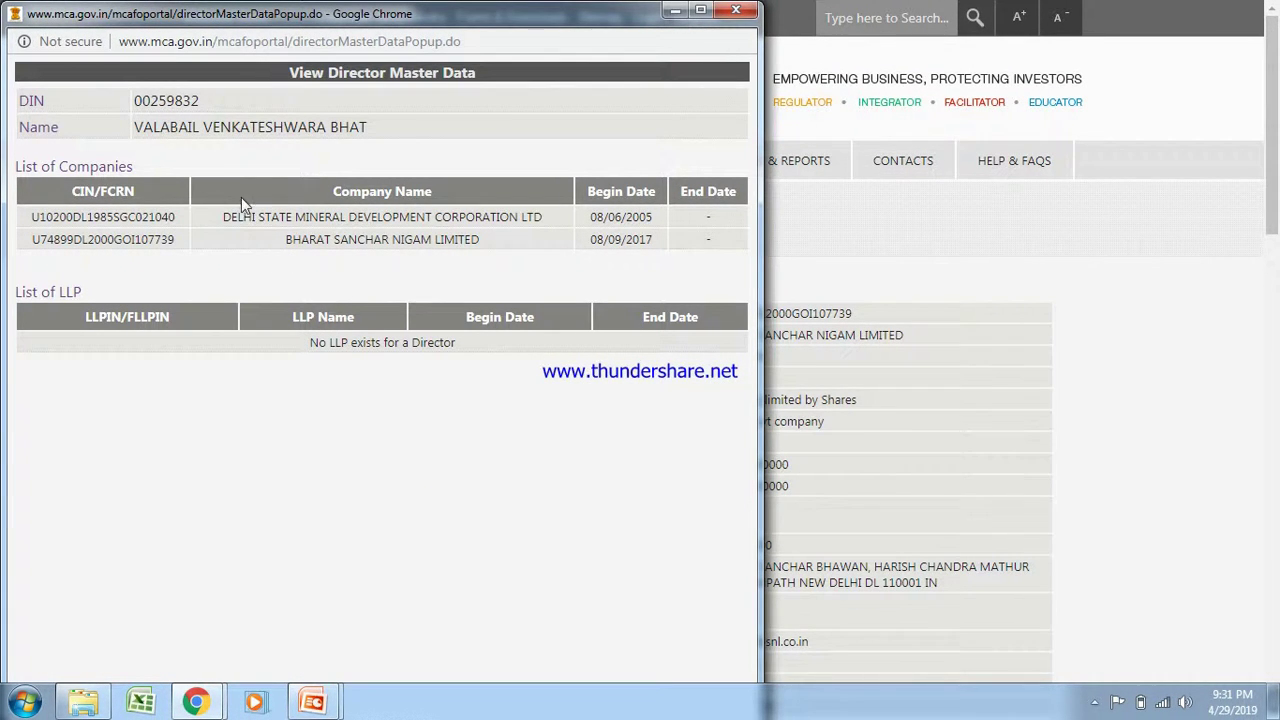
{"action": "left_click_drag", "start_coordinate": [224, 217], "coordinate": [547, 229]}
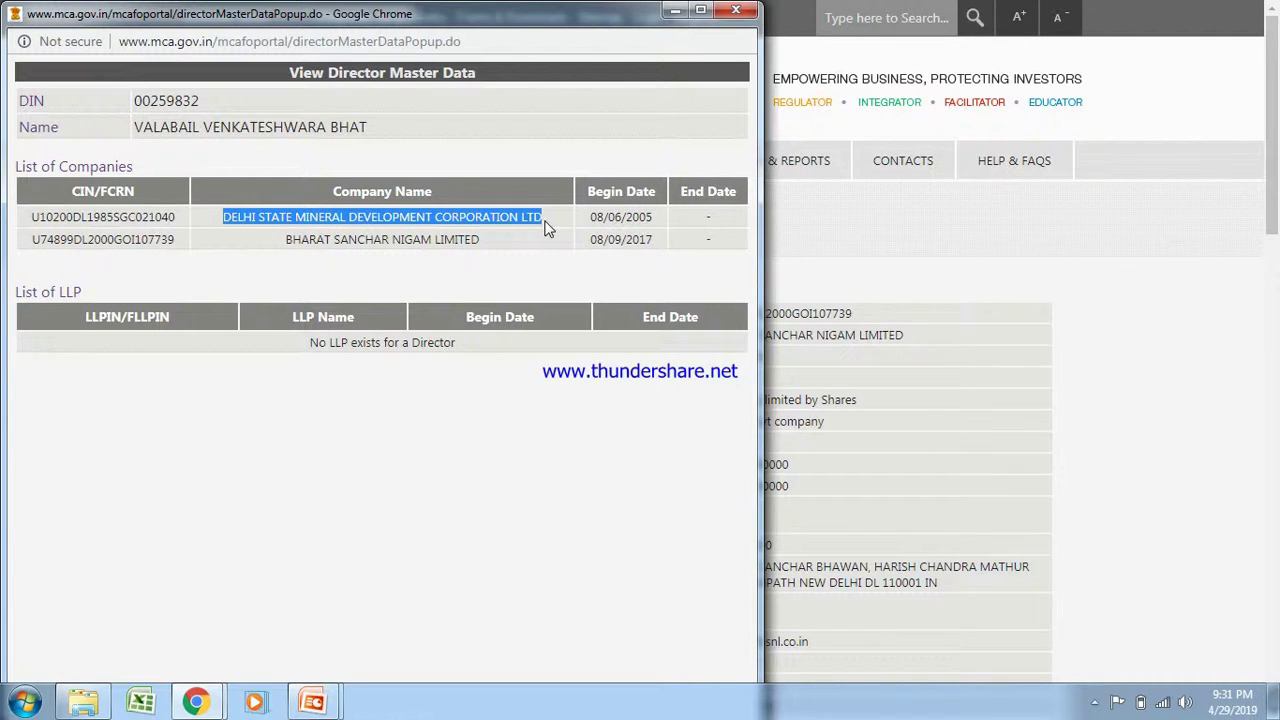
{"action": "left_click", "coordinate": [745, 10]}
Open the View Signatory Details service under Master Data in MCA Services.
{"action": "scroll", "coordinate": [1025, 408], "scroll_direction": "down", "scroll_amount": 4}
{"action": "scroll", "coordinate": [1025, 408], "scroll_direction": "down", "scroll_amount": 6}
{"action": "scroll", "coordinate": [1025, 405], "scroll_direction": "up", "scroll_amount": 9}
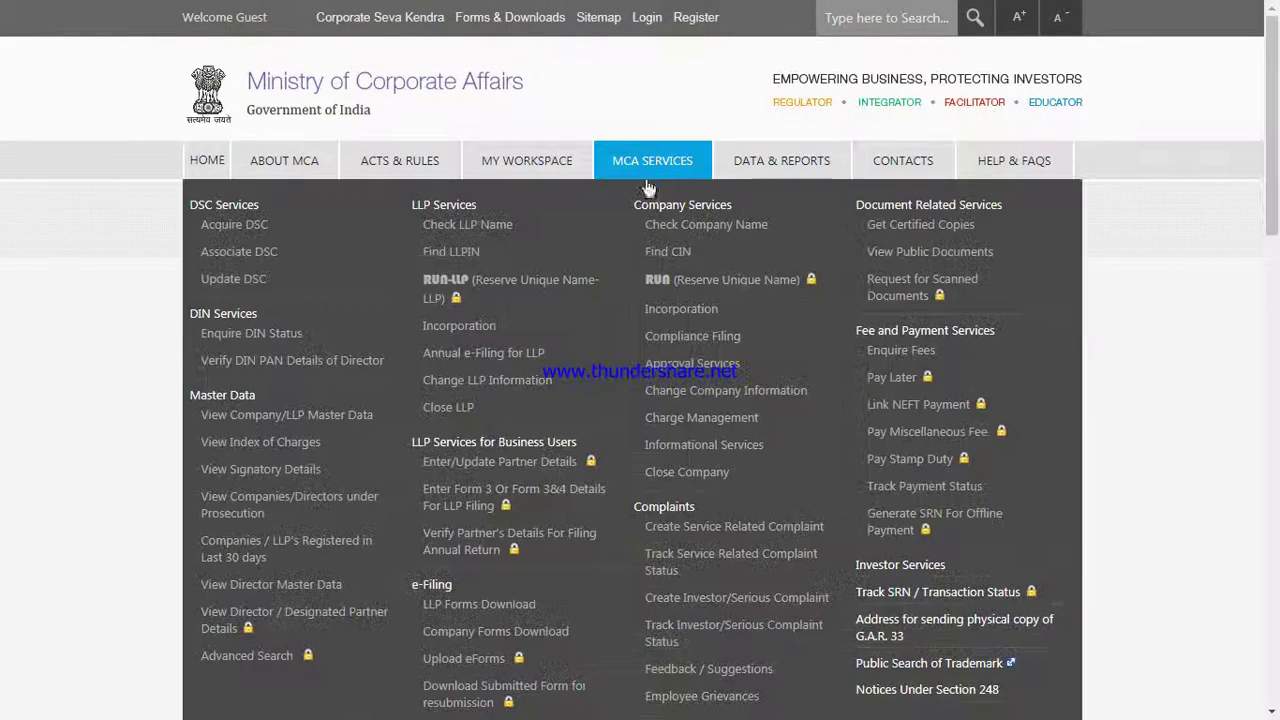
{"action": "mouse_move", "coordinate": [652, 170]}
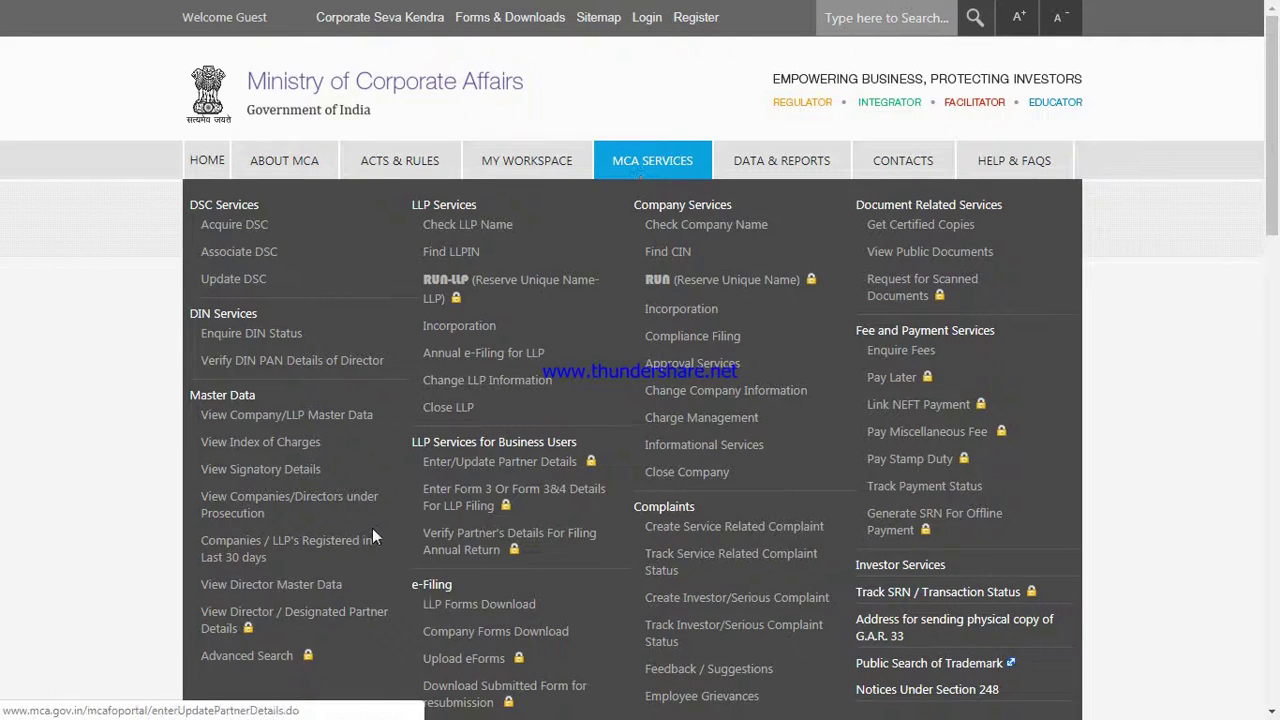
{"action": "left_click", "coordinate": [269, 480]}
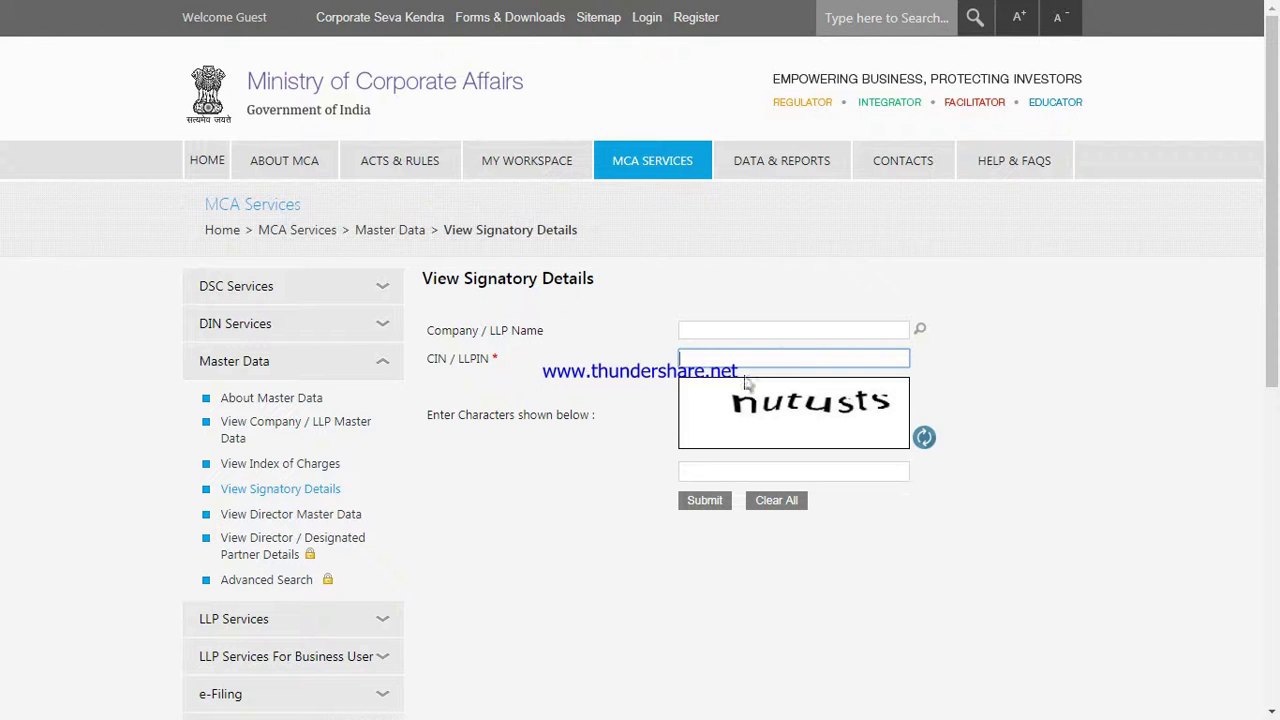
Look up "bharat sanchar" for the signatory query and select BHARAT SANCHAR NIGAM LIMITED as the company.
{"action": "left_click", "coordinate": [919, 329]}
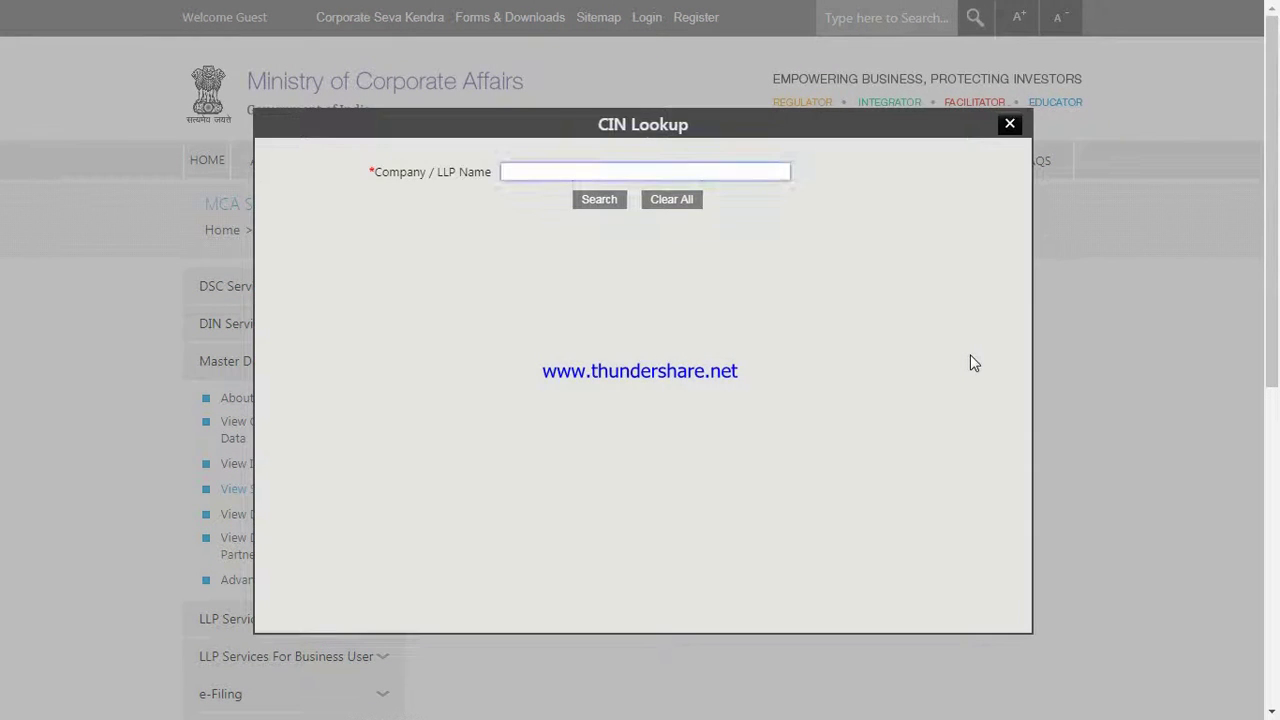
{"action": "type", "text": "bha"}
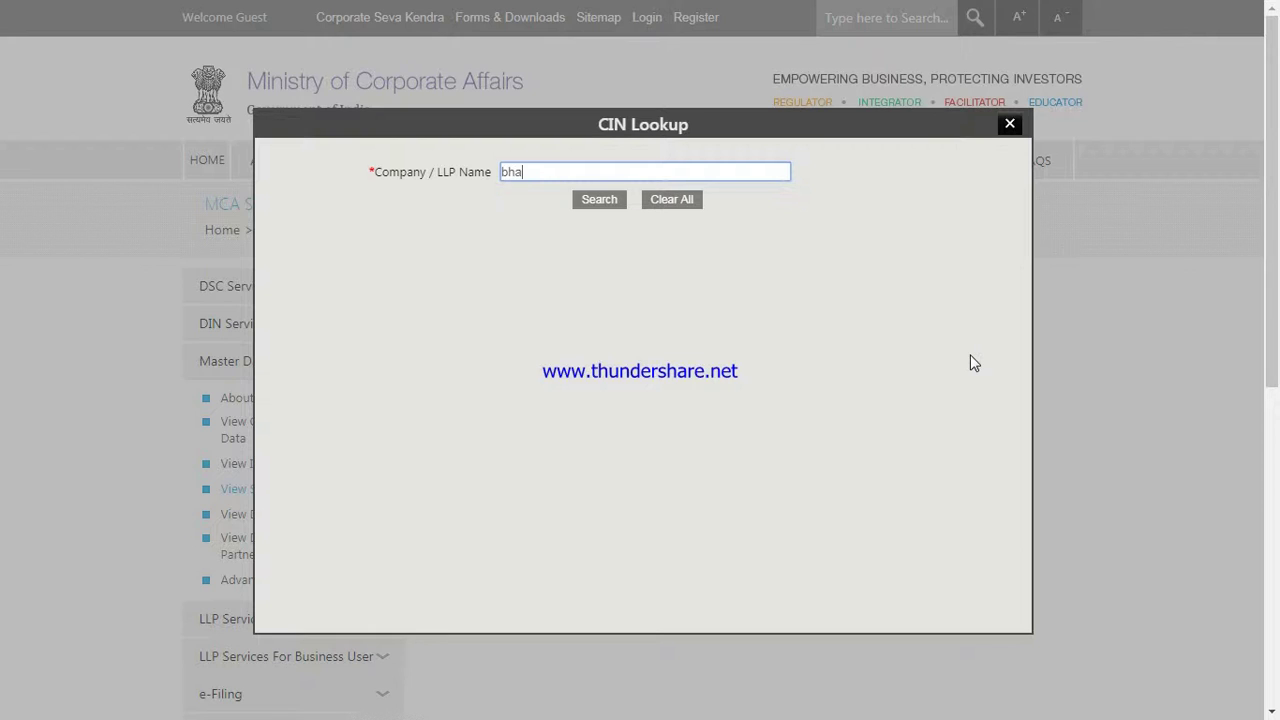
{"action": "type", "text": "rat sanchar"}
{"action": "left_click", "coordinate": [594, 203]}
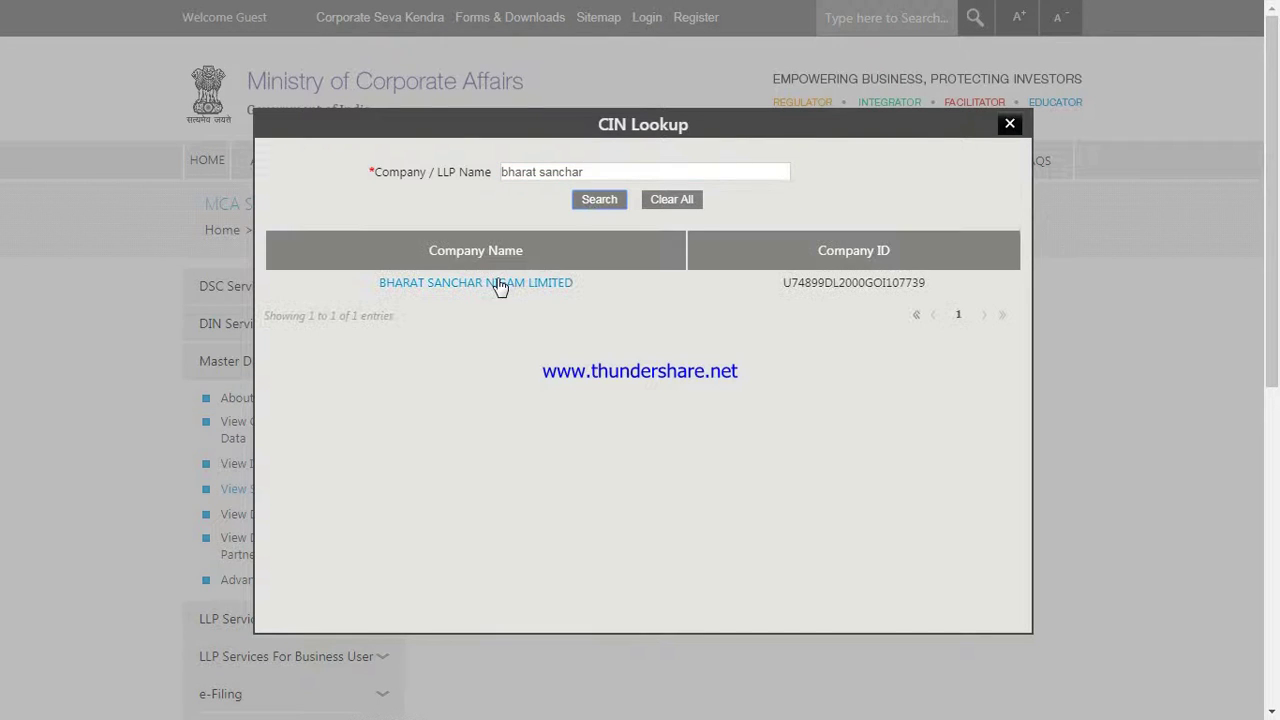
{"action": "left_click", "coordinate": [490, 283]}
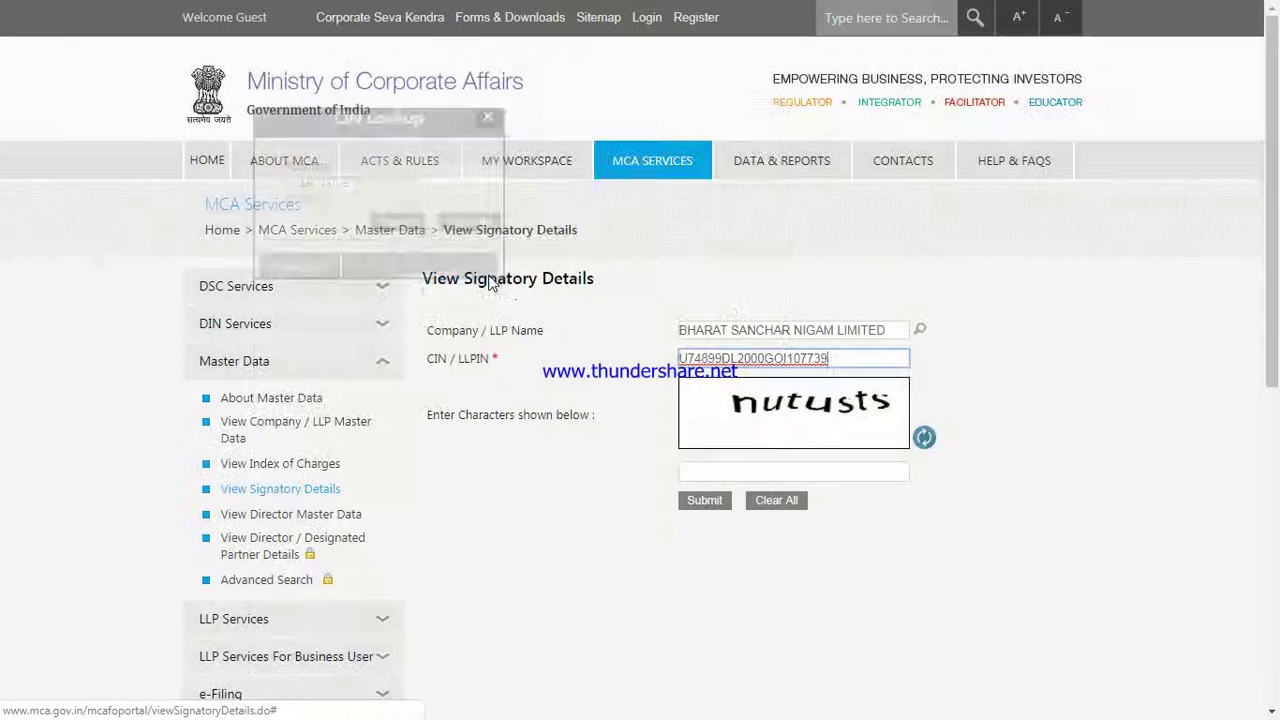
Enter the displayed captcha characters and submit the signatory details request.
{"action": "left_click", "coordinate": [727, 472]}
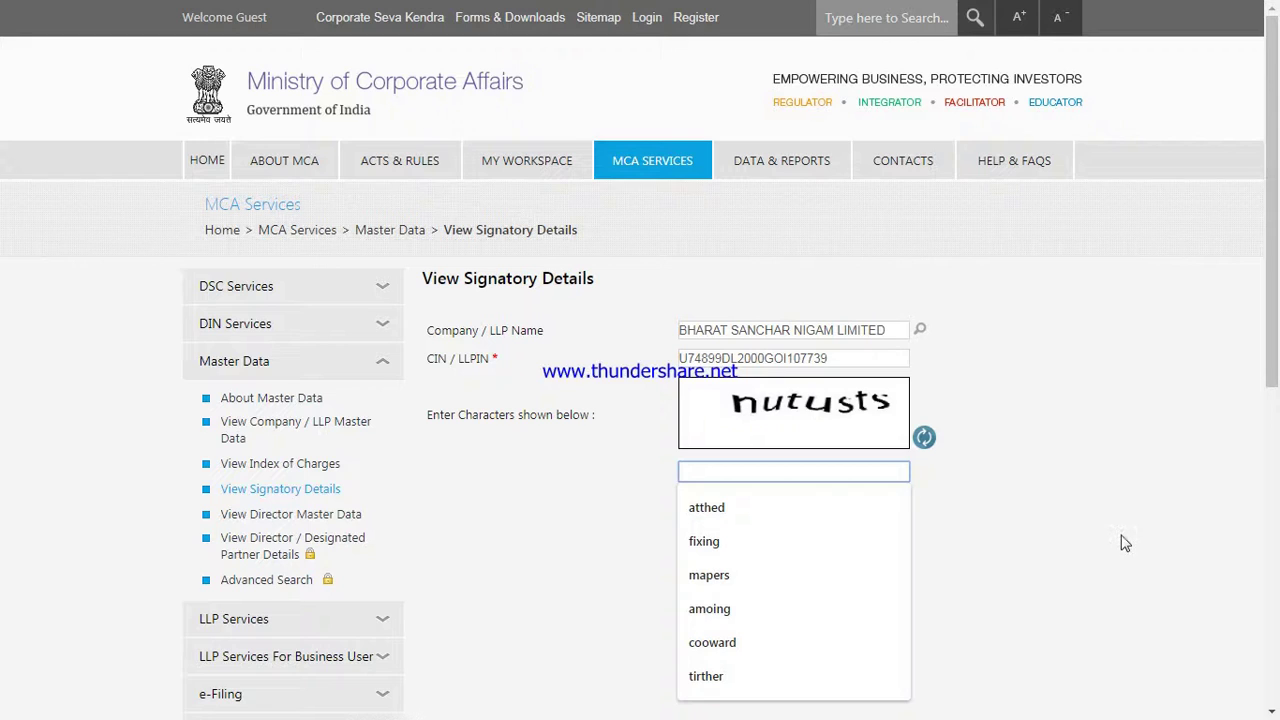
{"action": "type", "text": "nu"}
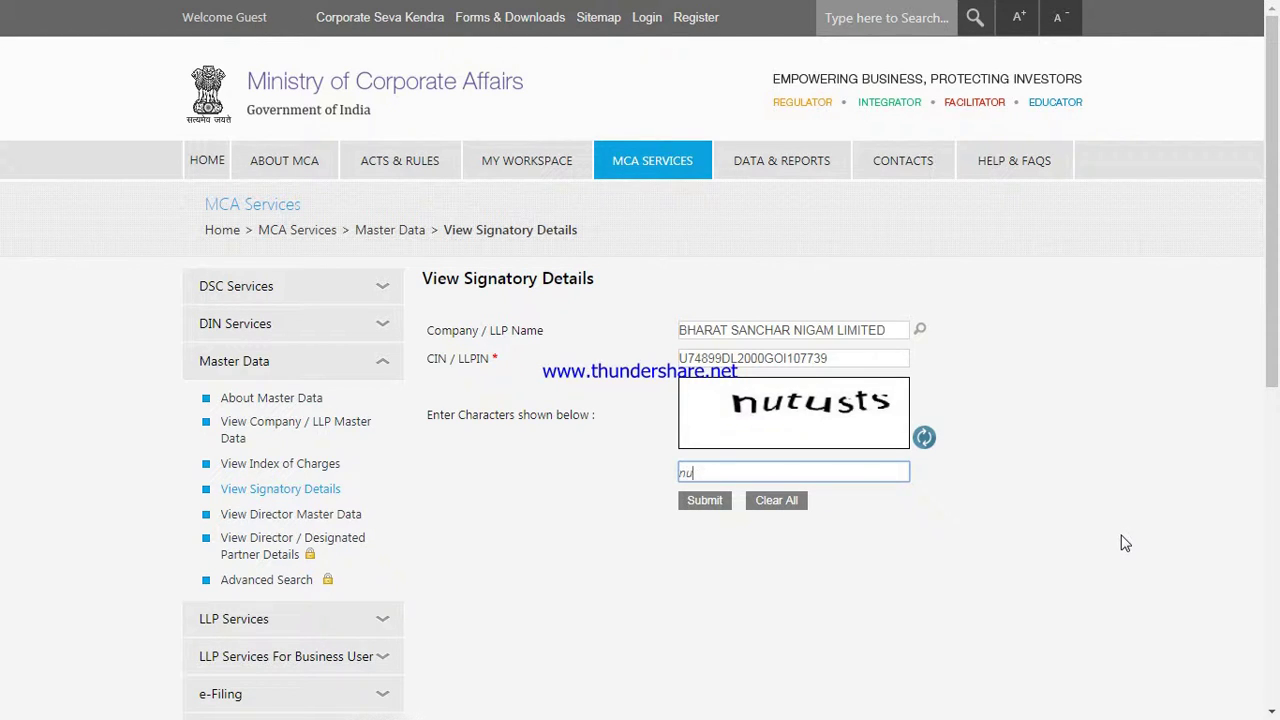
{"action": "type", "text": "tusts"}
{"action": "left_click", "coordinate": [710, 503]}
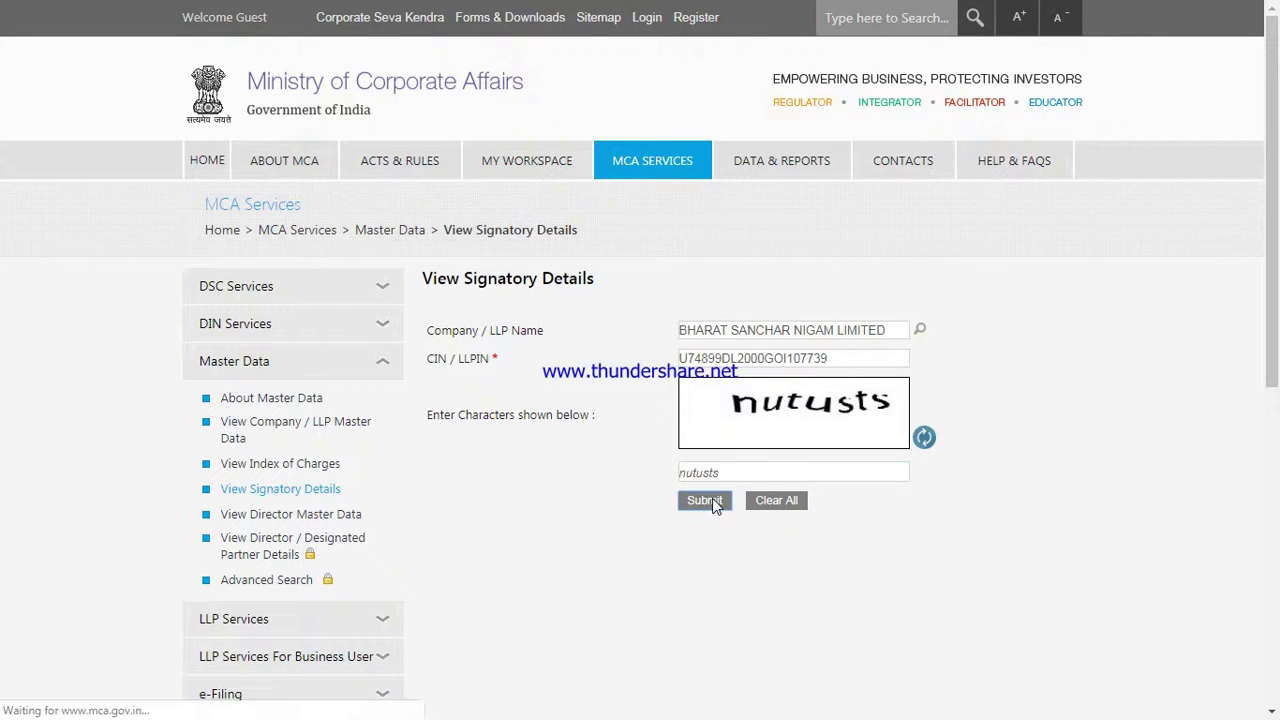
Examine the first signatory's DIN, name, address, DSC registration status and DSC expiry date in the List of Signatories.
{"action": "scroll", "coordinate": [720, 496], "scroll_direction": "down", "scroll_amount": 2}
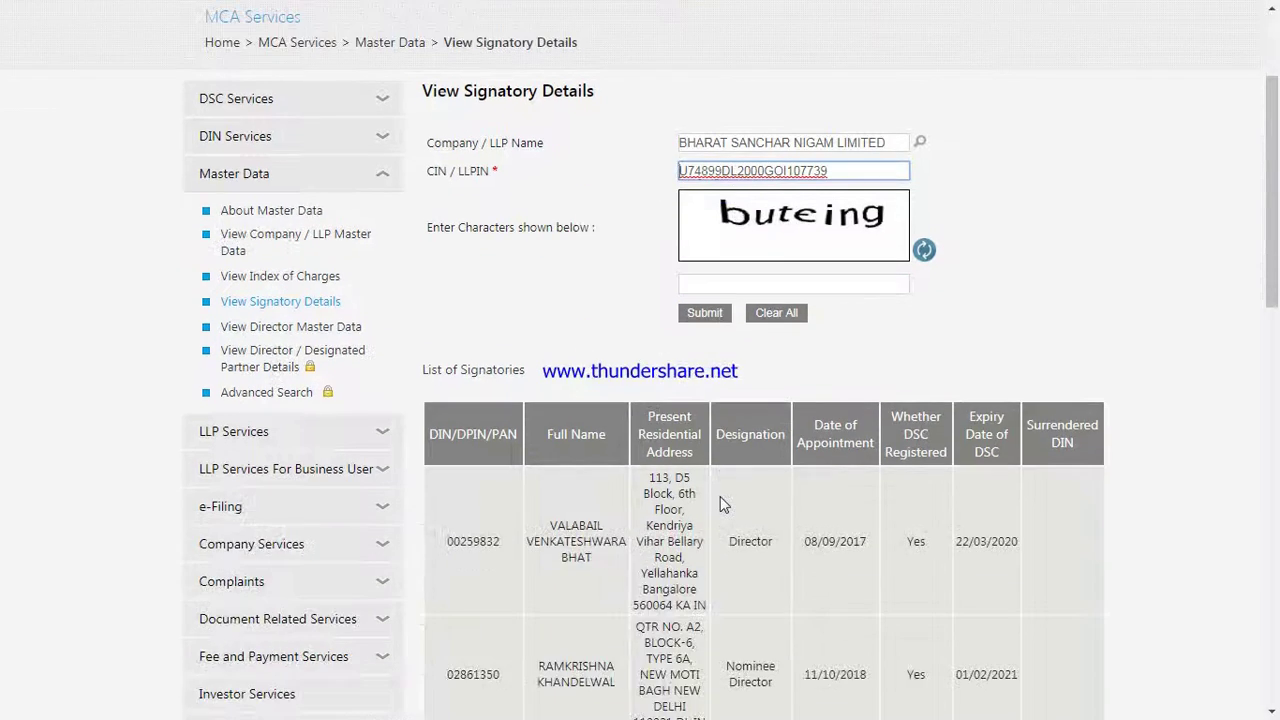
{"action": "scroll", "coordinate": [740, 476], "scroll_direction": "down", "scroll_amount": 3}
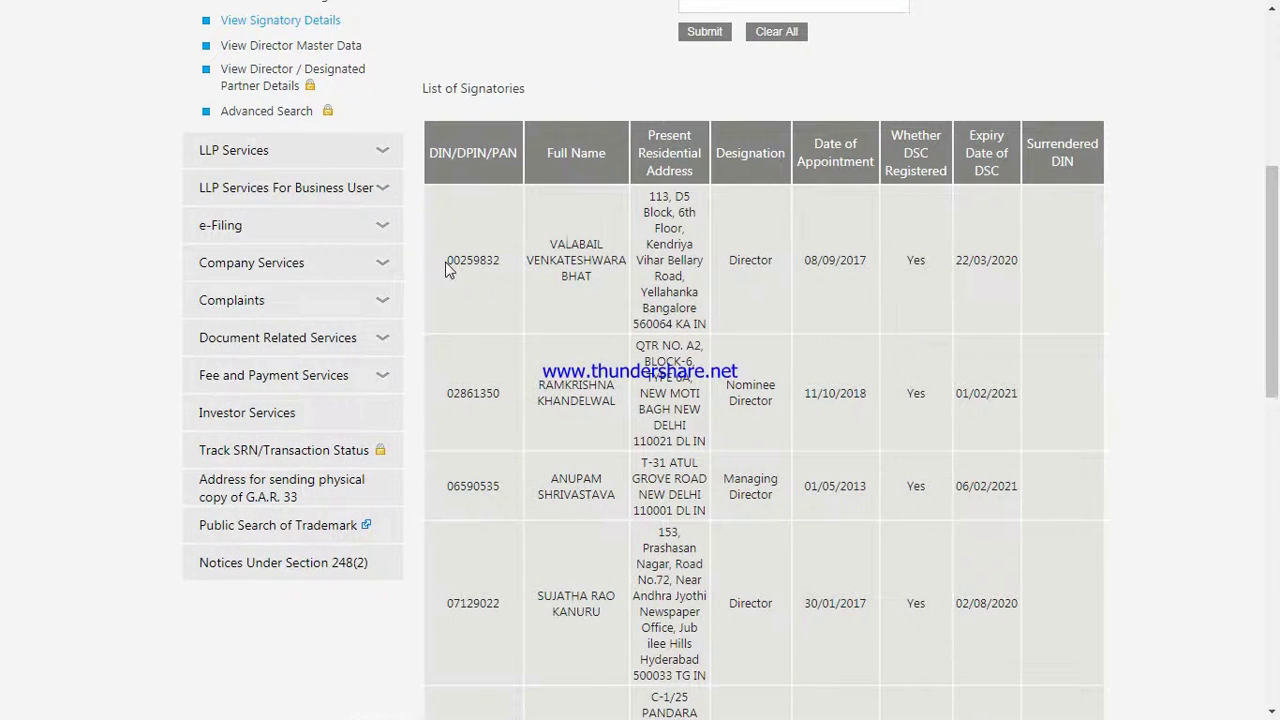
{"action": "left_click_drag", "start_coordinate": [443, 260], "coordinate": [595, 300]}
{"action": "left_click_drag", "start_coordinate": [646, 196], "coordinate": [682, 346]}
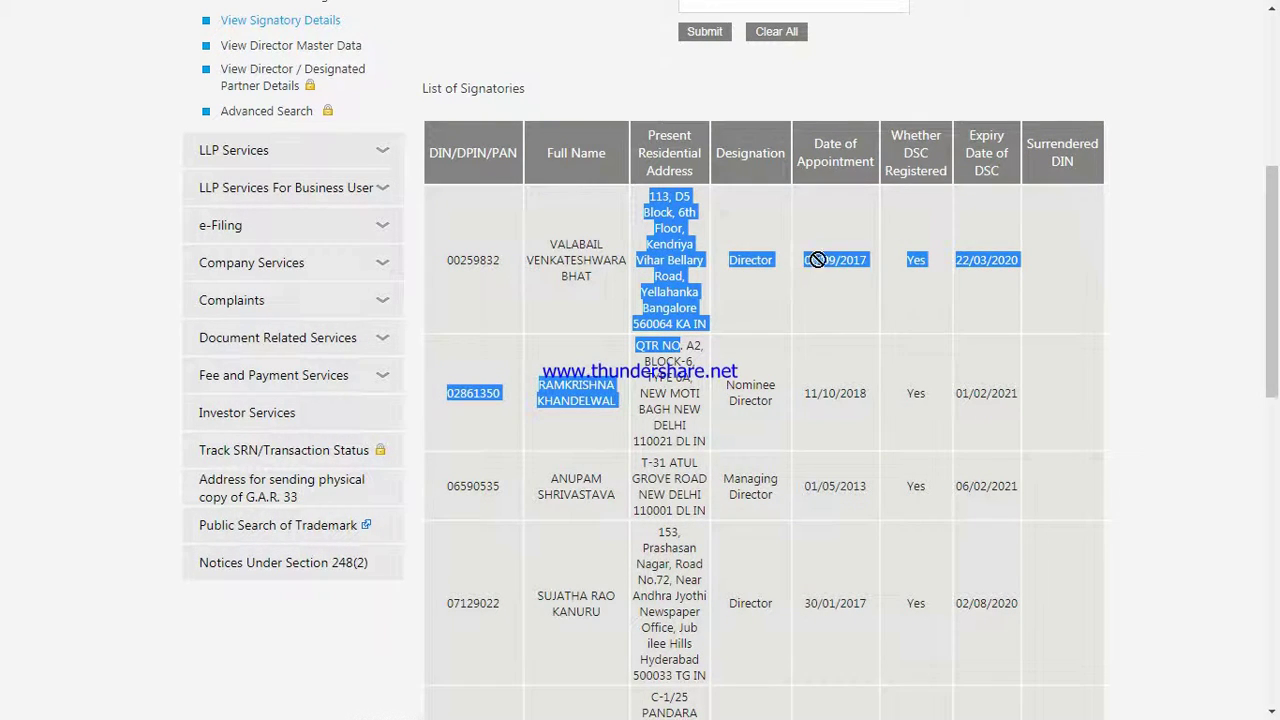
{"action": "left_click", "coordinate": [906, 240]}
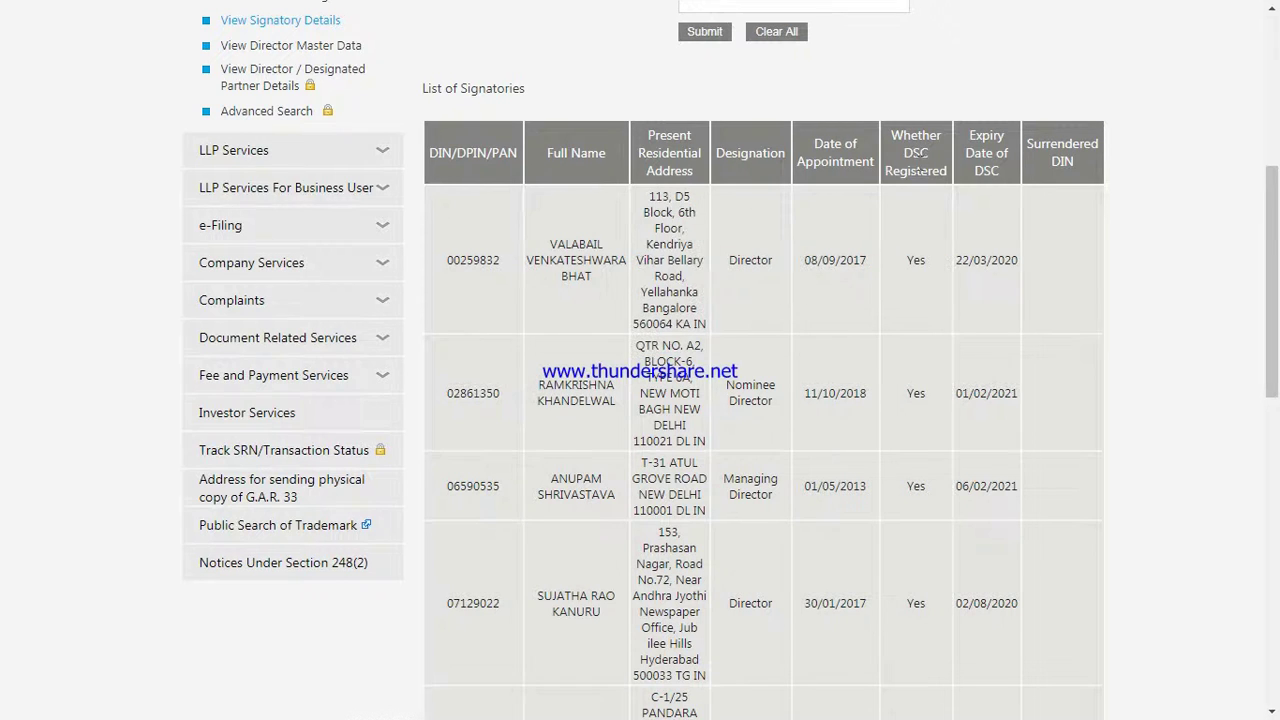
{"action": "double_click", "coordinate": [910, 260]}
{"action": "left_click_drag", "start_coordinate": [956, 260], "coordinate": [1019, 260]}
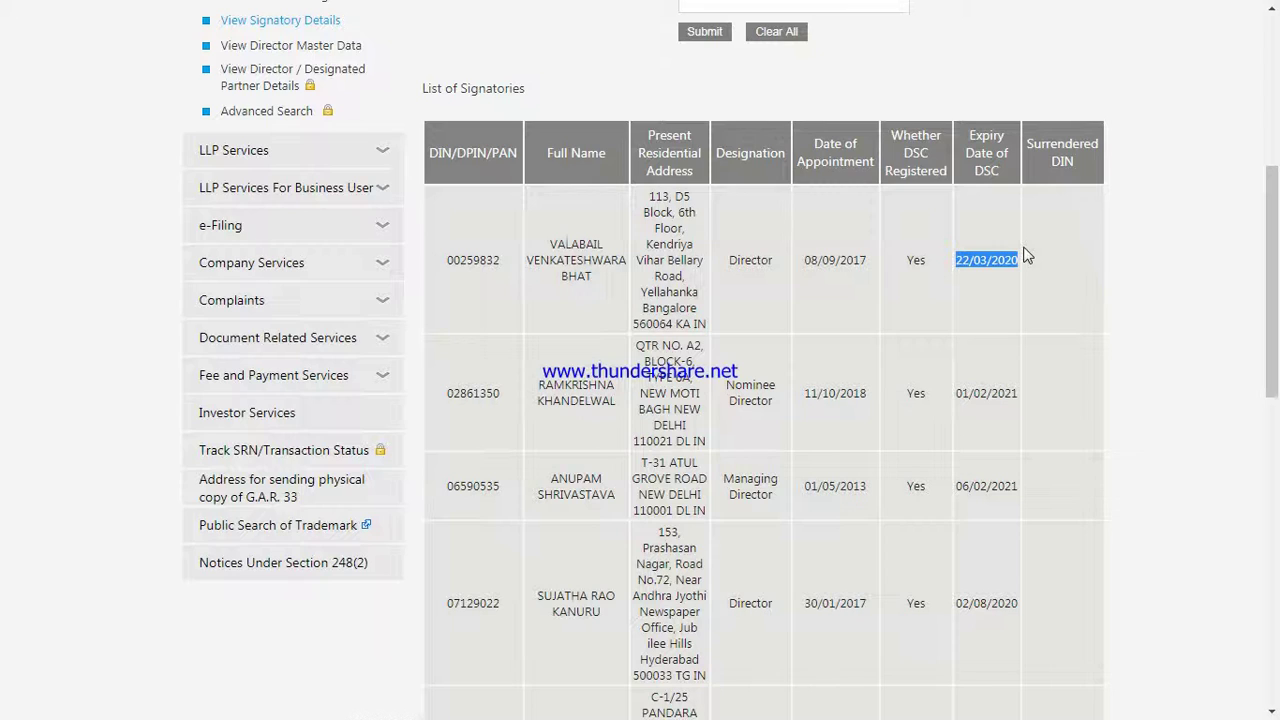
Review the remaining signatories down to the company secretary, checking the DSC registration of the last listed nominee director.
{"action": "scroll", "coordinate": [1012, 320], "scroll_direction": "down", "scroll_amount": 1}
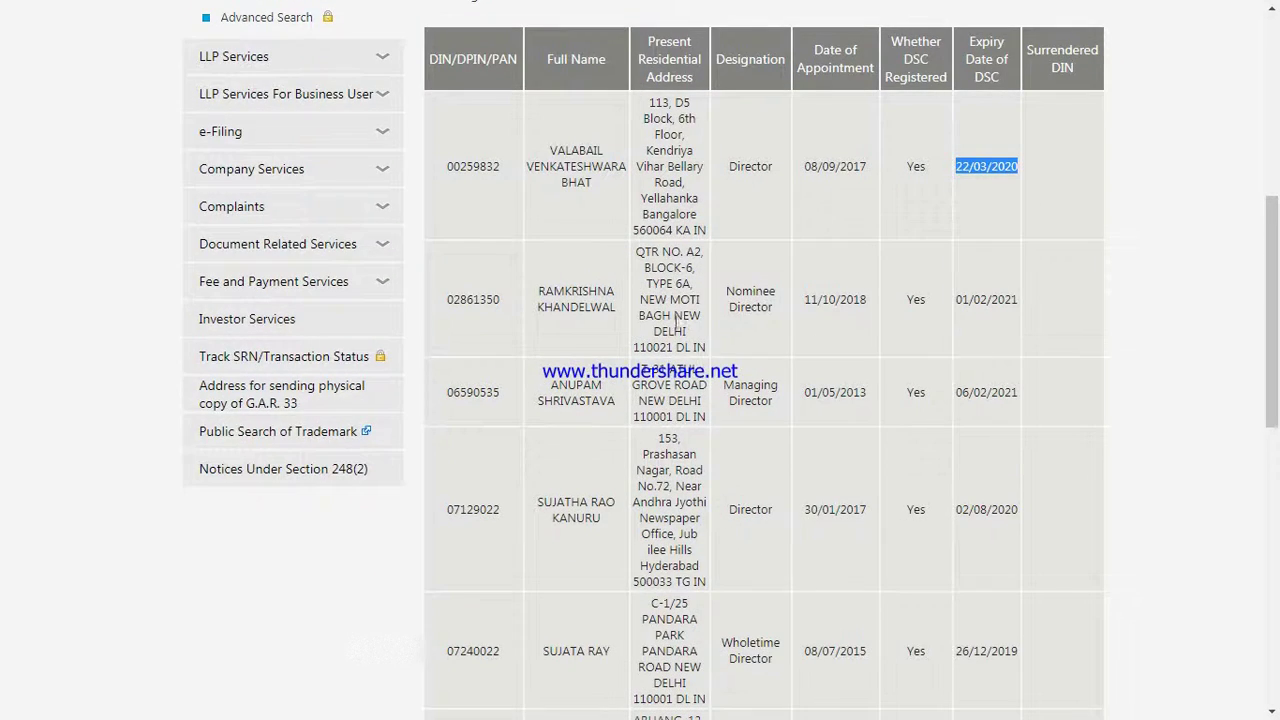
{"action": "scroll", "coordinate": [755, 405], "scroll_direction": "down", "scroll_amount": 5}
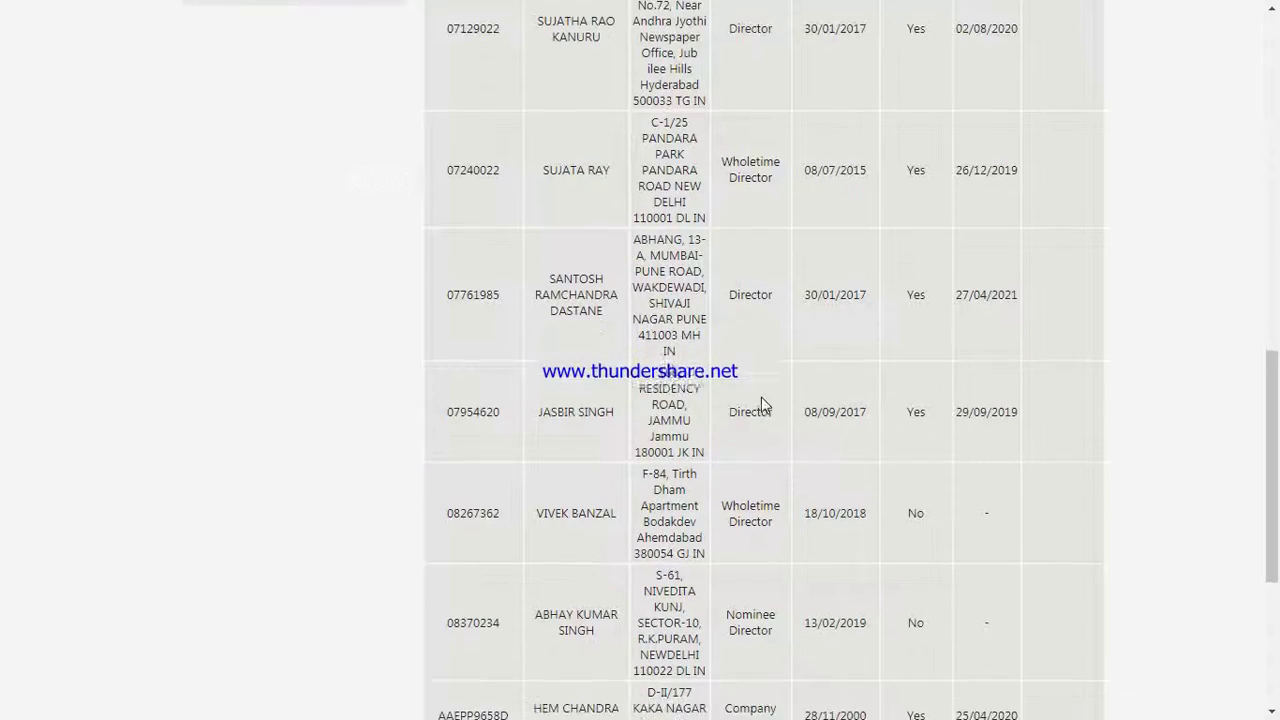
{"action": "scroll", "coordinate": [761, 400], "scroll_direction": "down", "scroll_amount": 1}
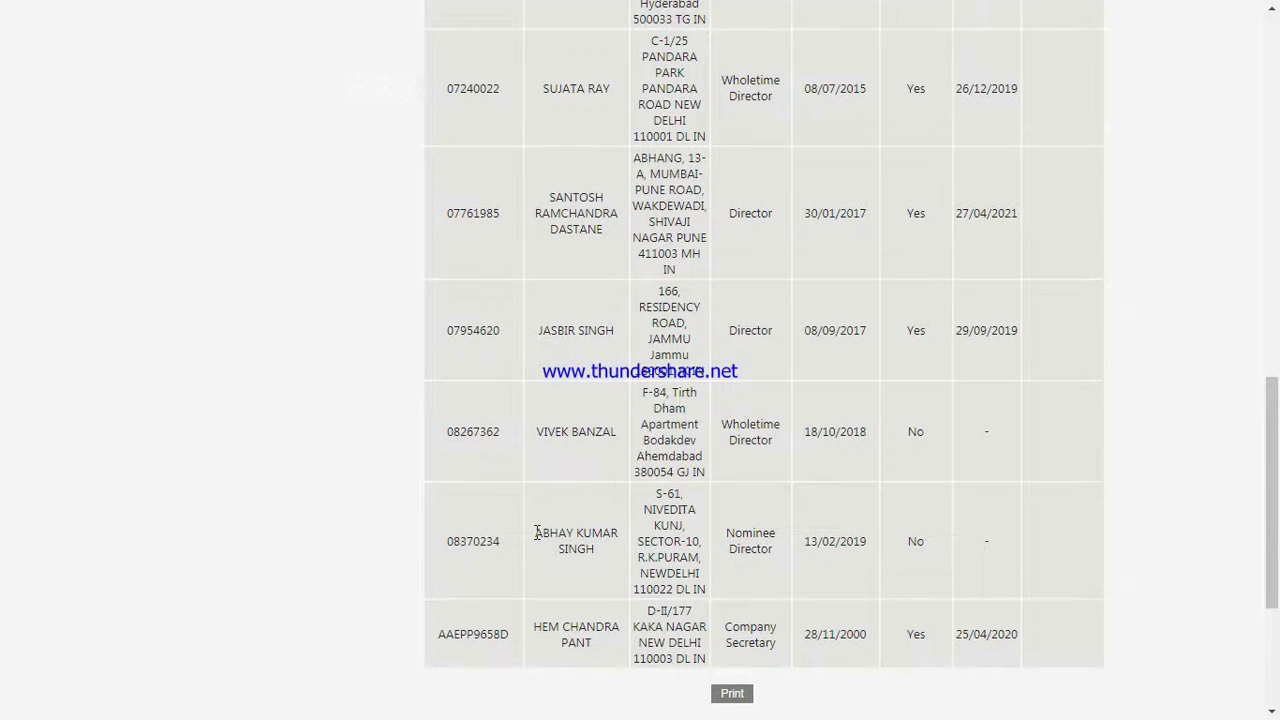
{"action": "left_click_drag", "start_coordinate": [536, 532], "coordinate": [632, 547]}
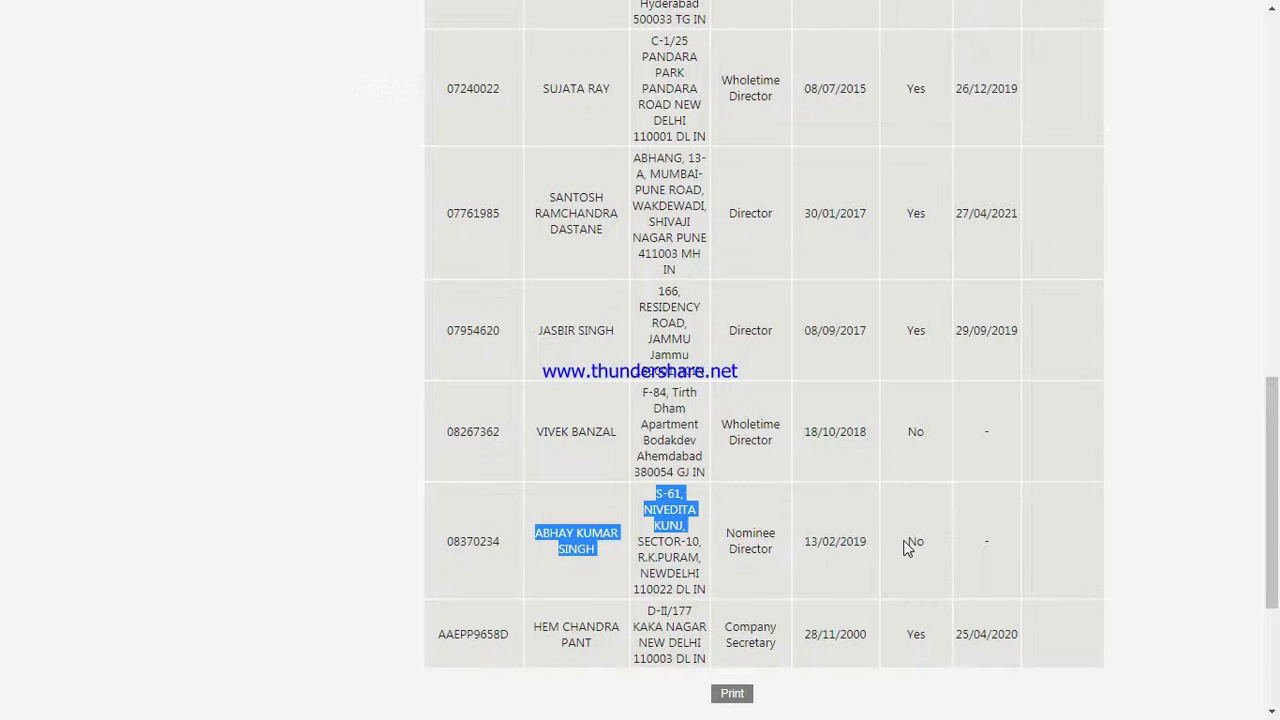
{"action": "left_click_drag", "start_coordinate": [908, 545], "coordinate": [930, 550]}
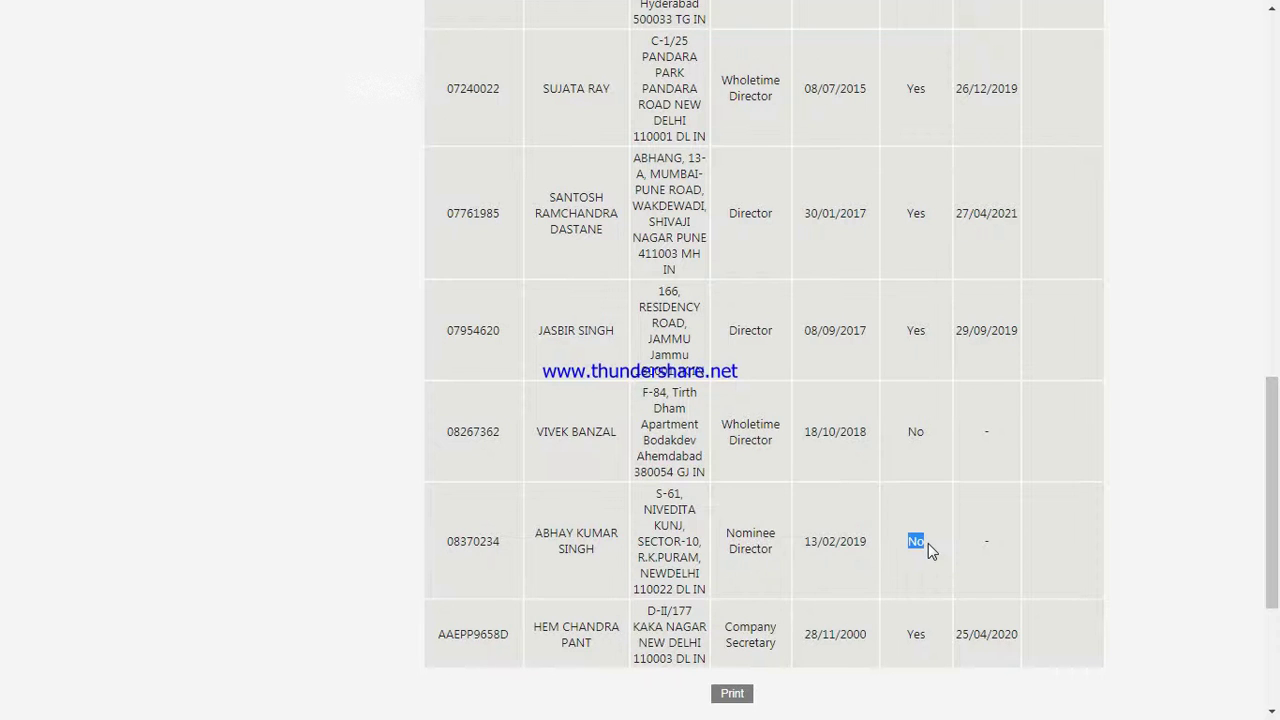
Open the View Index of Charges service under Master Data in MCA Services.
{"action": "scroll", "coordinate": [928, 543], "scroll_direction": "up", "scroll_amount": 12}
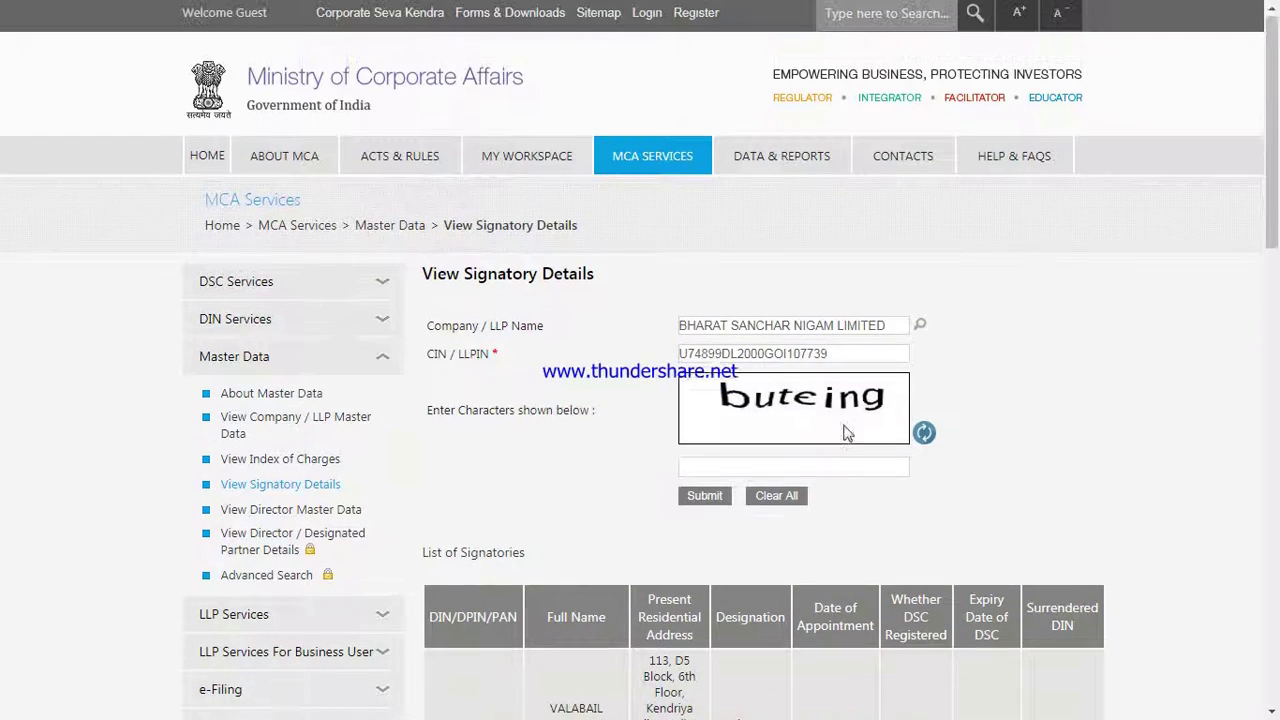
{"action": "mouse_move", "coordinate": [655, 158]}
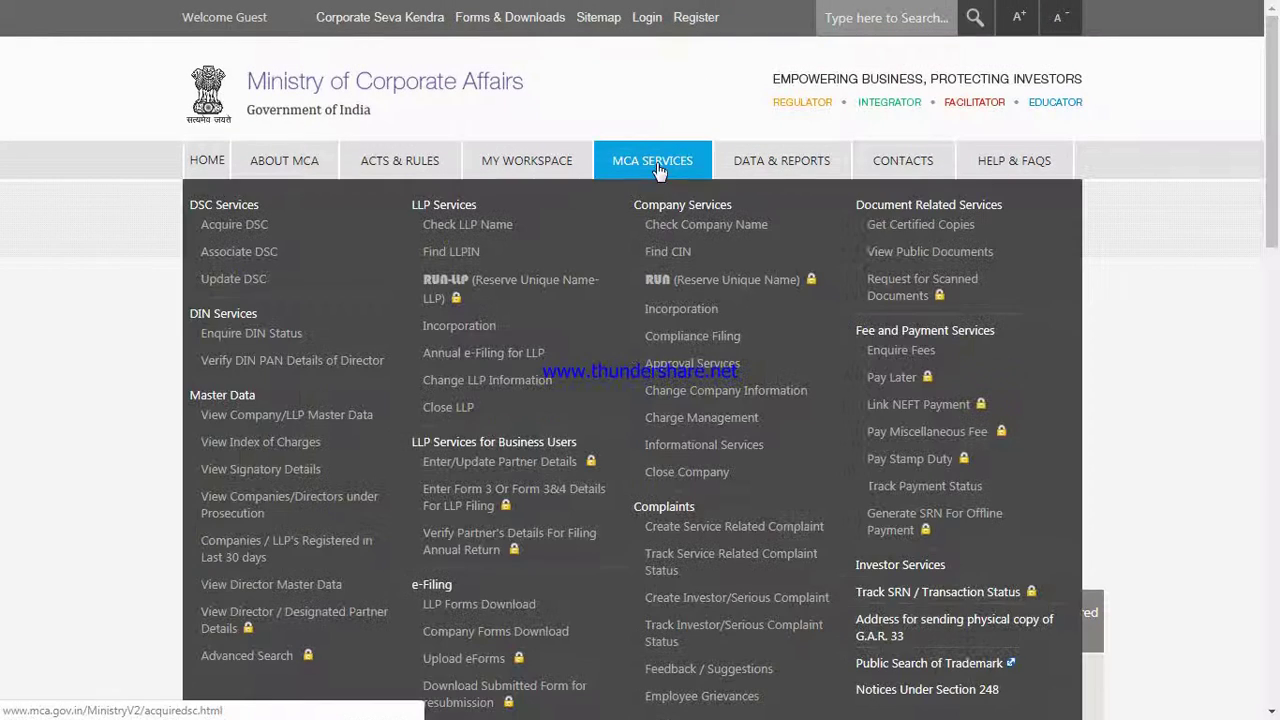
{"action": "left_click", "coordinate": [278, 447]}
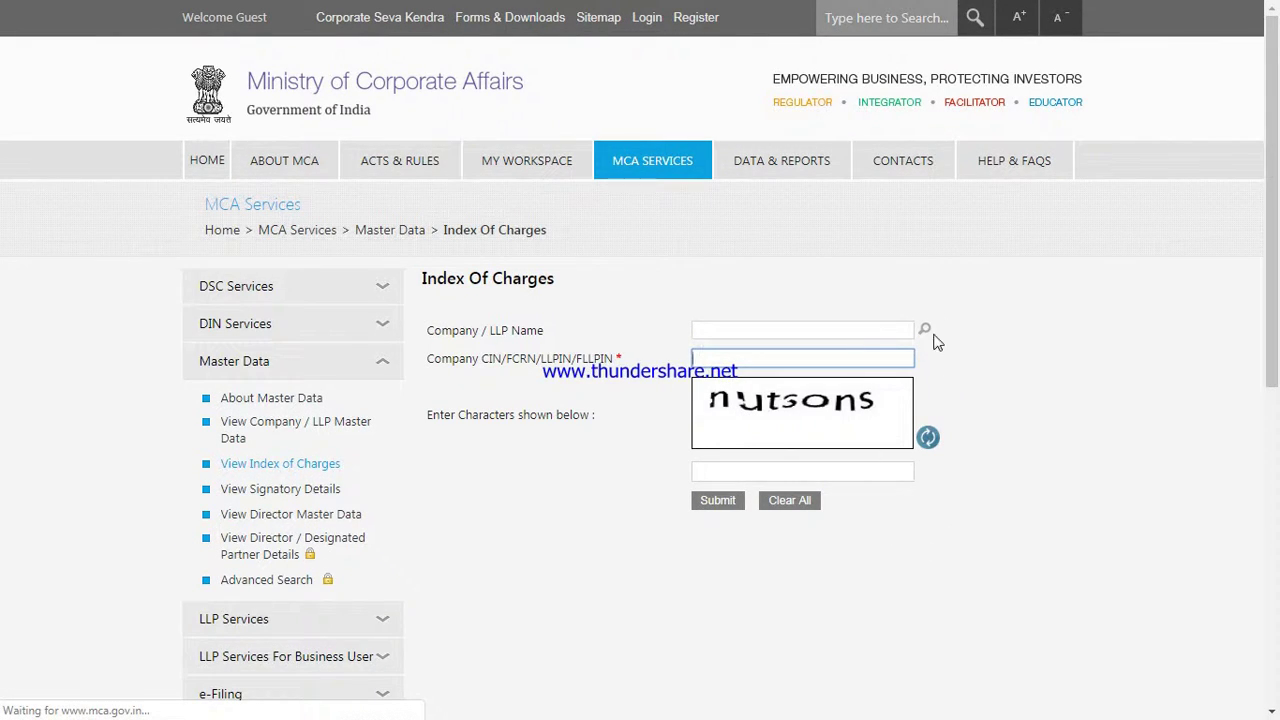
Search the CIN/LLPIN lookup for "bharat sanchar" and choose BHARAT SANCHAR NIGAM LIMITED for the Index of Charges.
{"action": "left_click", "coordinate": [924, 332]}
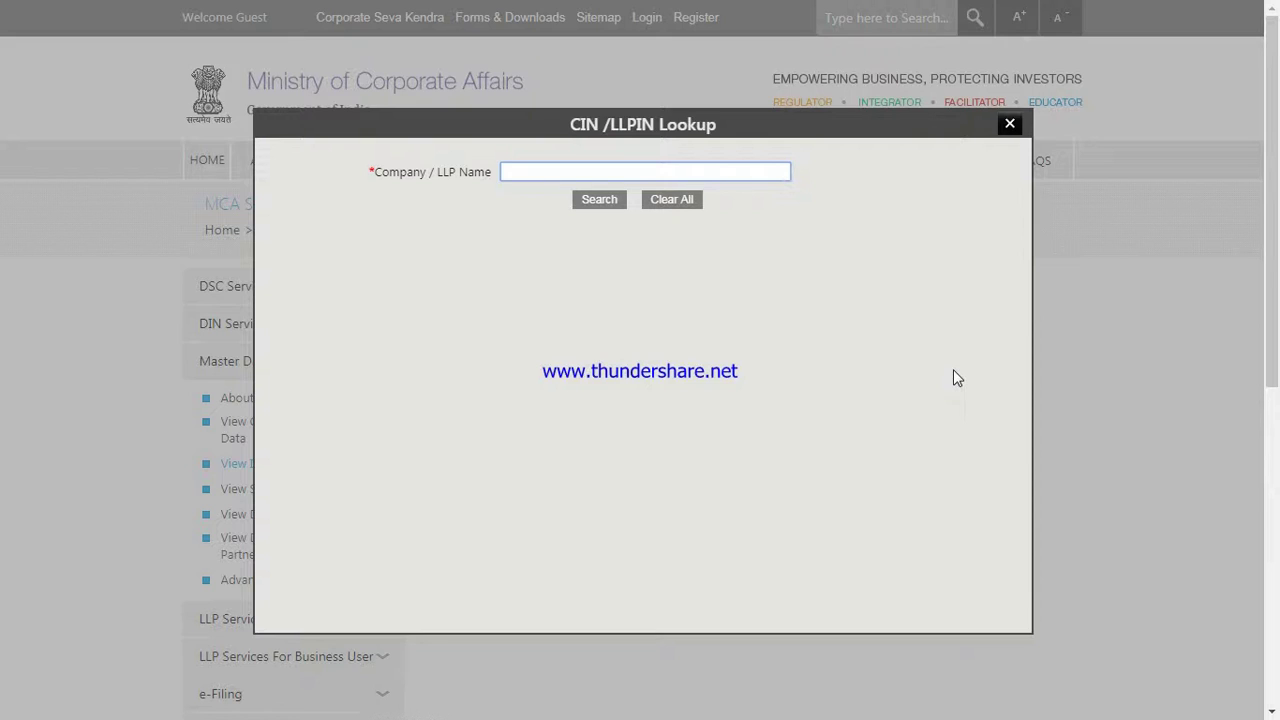
{"action": "type", "text": "bhara"}
{"action": "type", "text": "t sanchar"}
{"action": "left_click", "coordinate": [616, 204]}
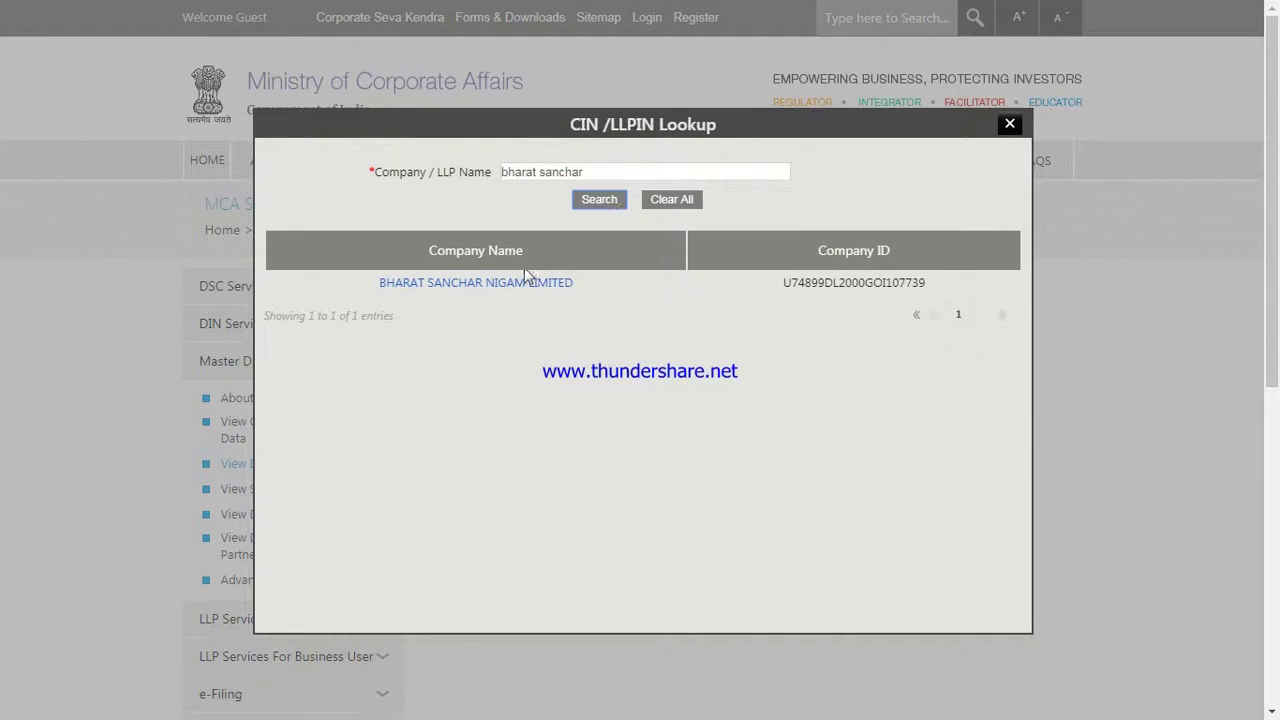
{"action": "left_click", "coordinate": [505, 285]}
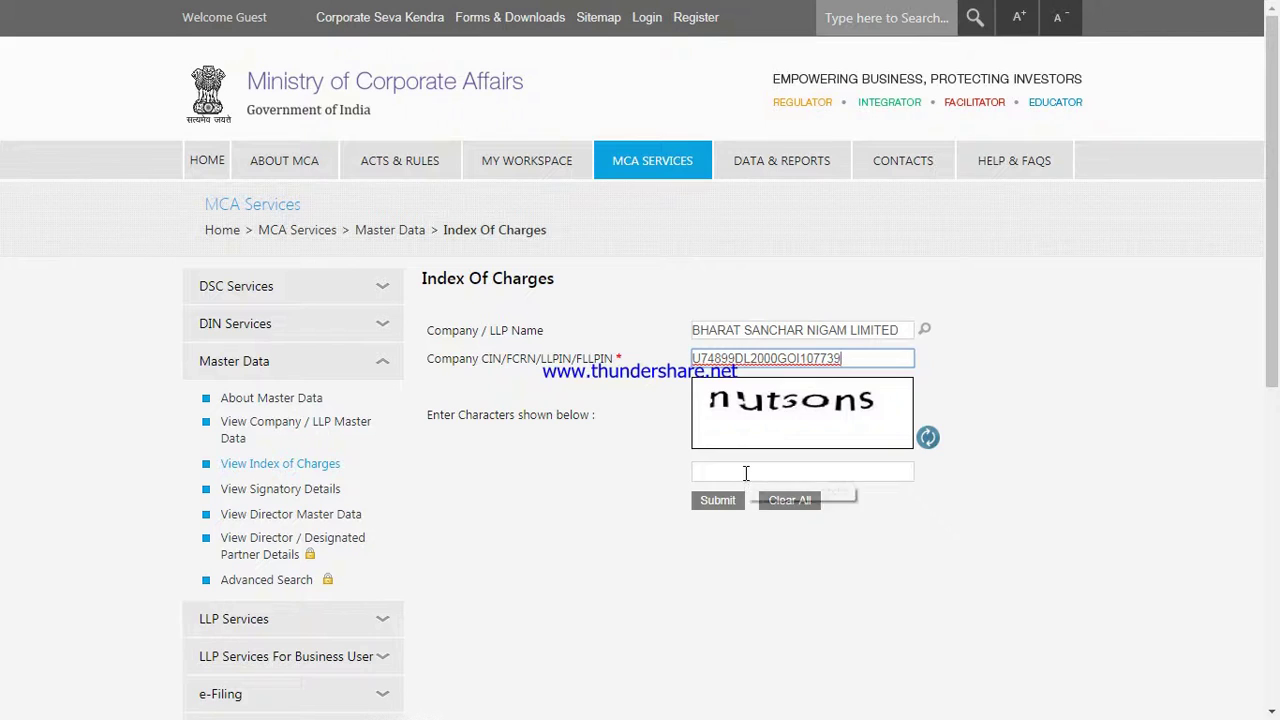
Fill in the displayed captcha characters, submit the Index of Charges request, and view the Charges Registered table.
{"action": "left_click", "coordinate": [749, 471]}
{"action": "type", "text": "n"}
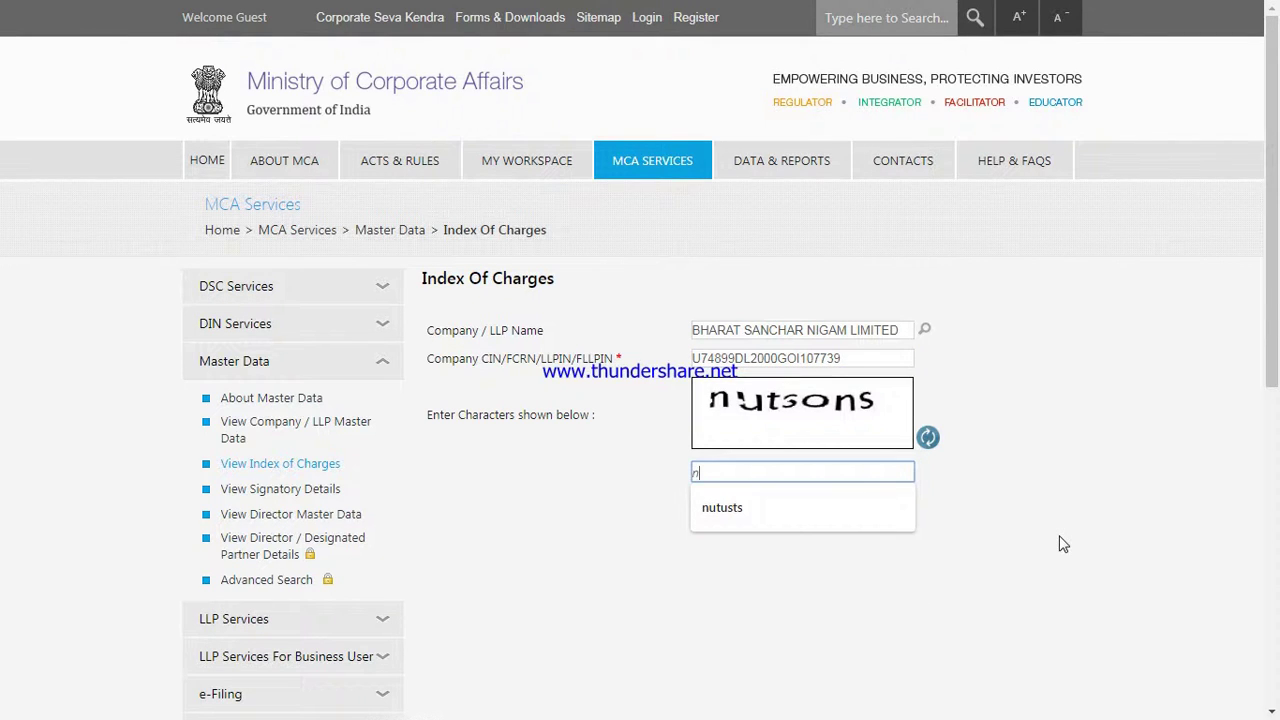
{"action": "type", "text": "utsons"}
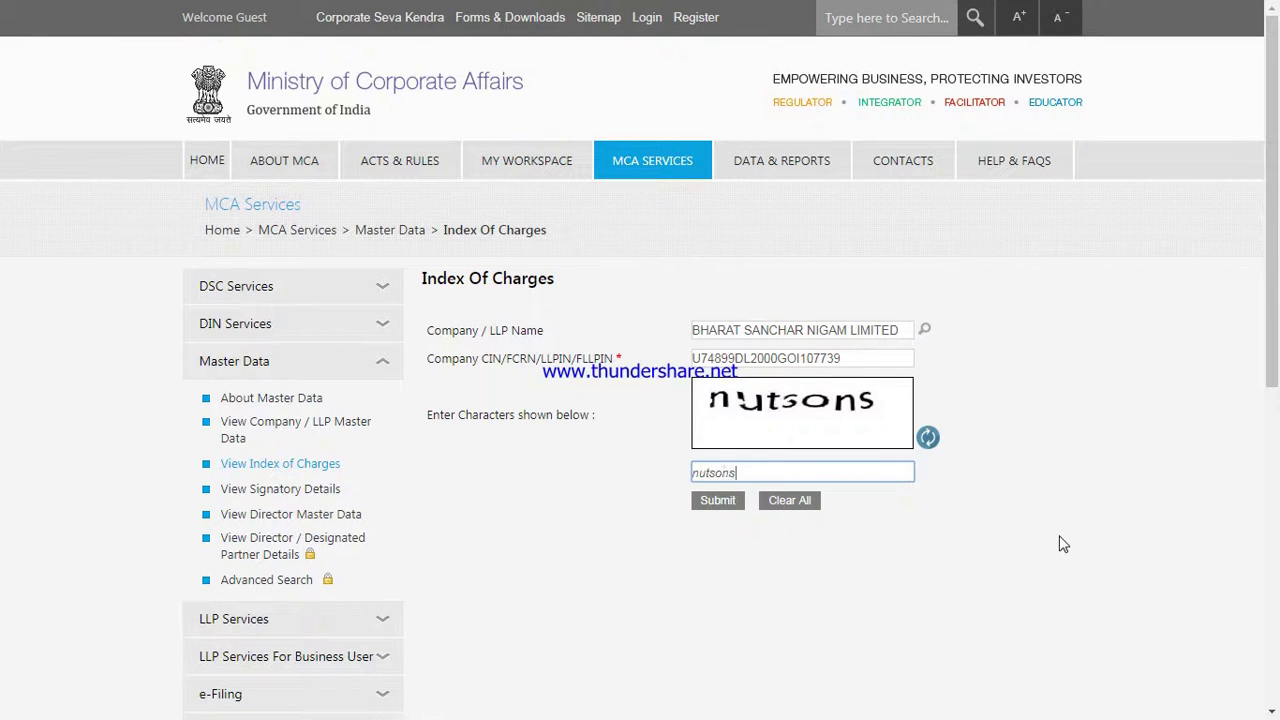
{"action": "left_click", "coordinate": [709, 502]}
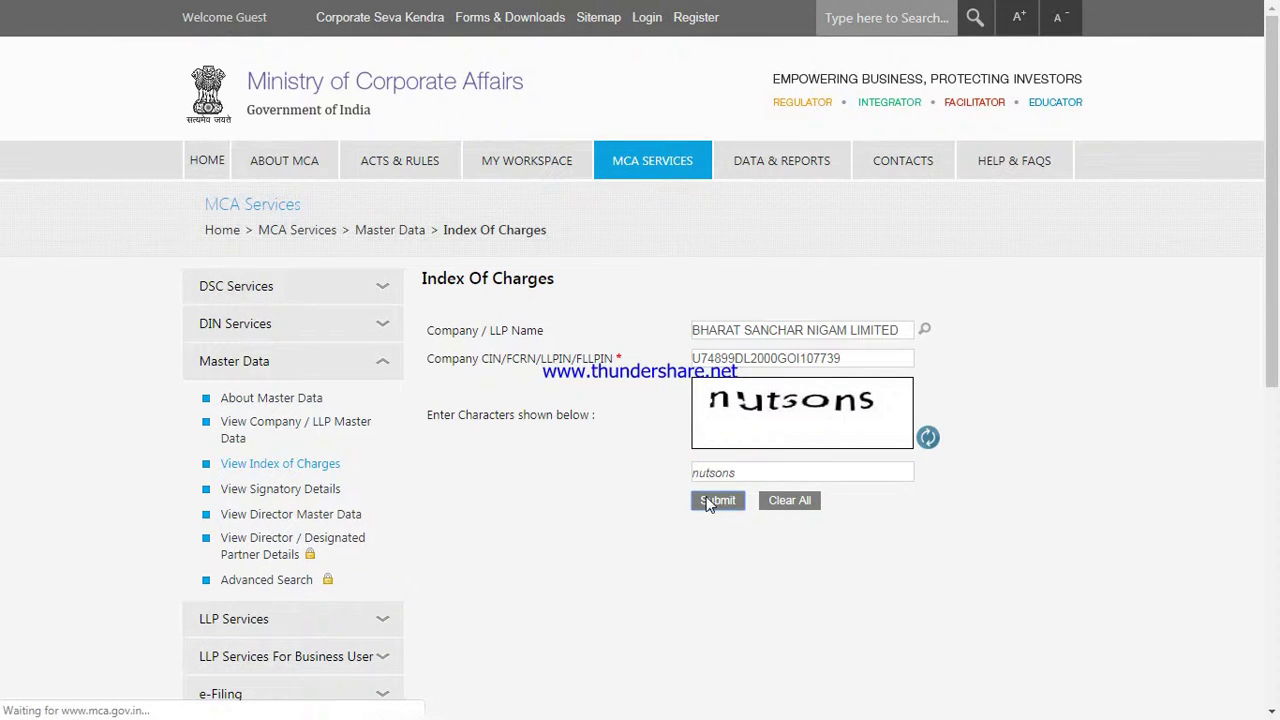
{"action": "scroll", "coordinate": [713, 515], "scroll_direction": "down", "scroll_amount": 2}
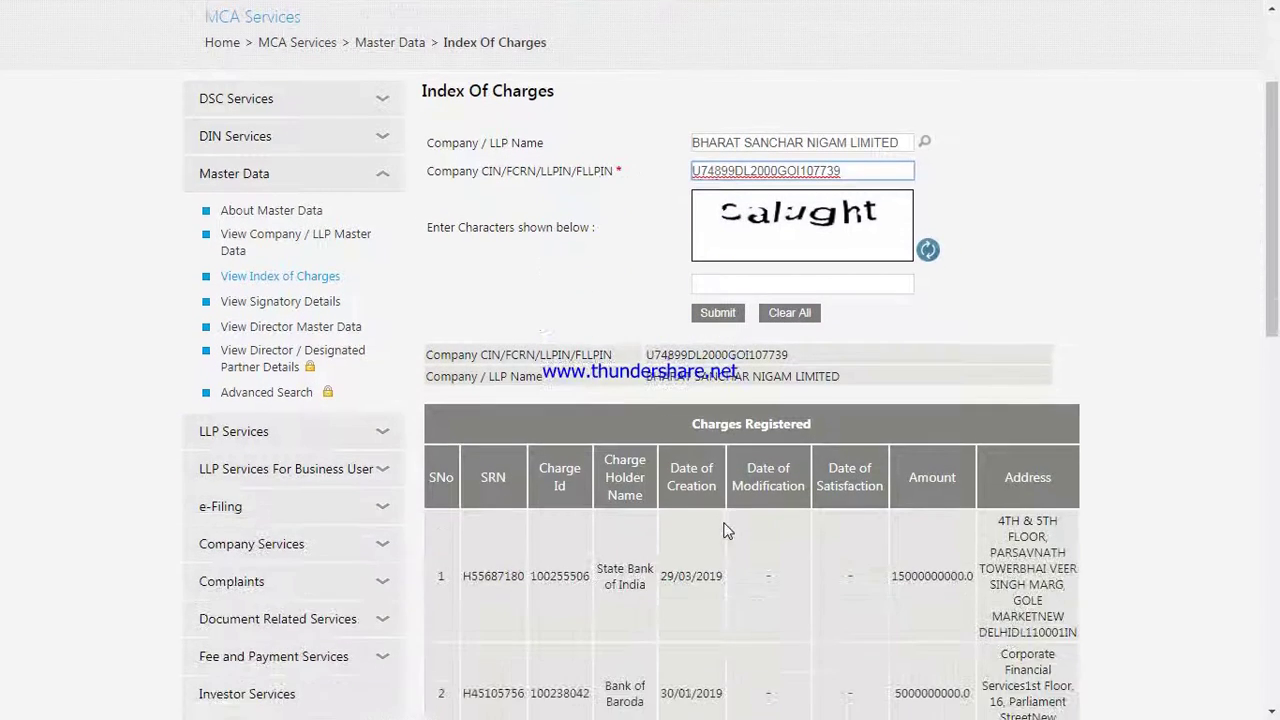
Examine the first registered charge, checking its charge ID, SRN, charge holder name, amount and address.
{"action": "scroll", "coordinate": [713, 522], "scroll_direction": "down", "scroll_amount": 1}
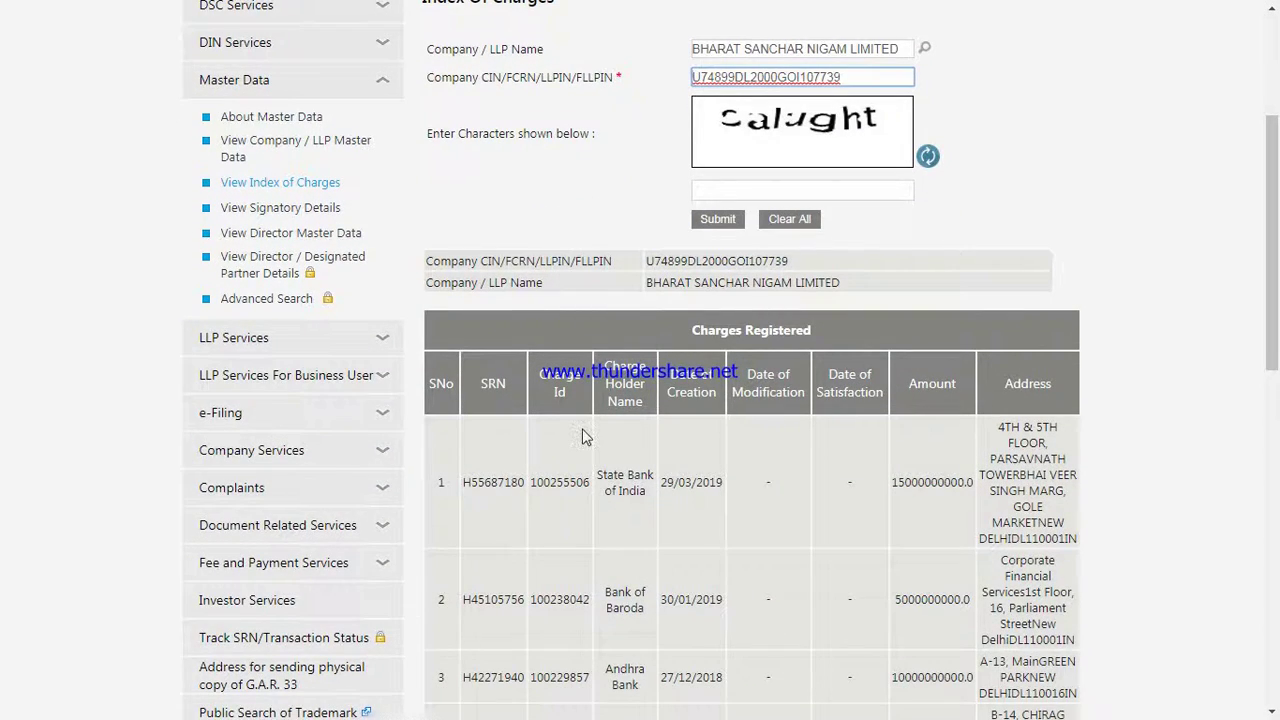
{"action": "scroll", "coordinate": [585, 435], "scroll_direction": "down", "scroll_amount": 1}
{"action": "scroll", "coordinate": [585, 435], "scroll_direction": "down", "scroll_amount": 1}
{"action": "left_click_drag", "start_coordinate": [543, 294], "coordinate": [588, 293]}
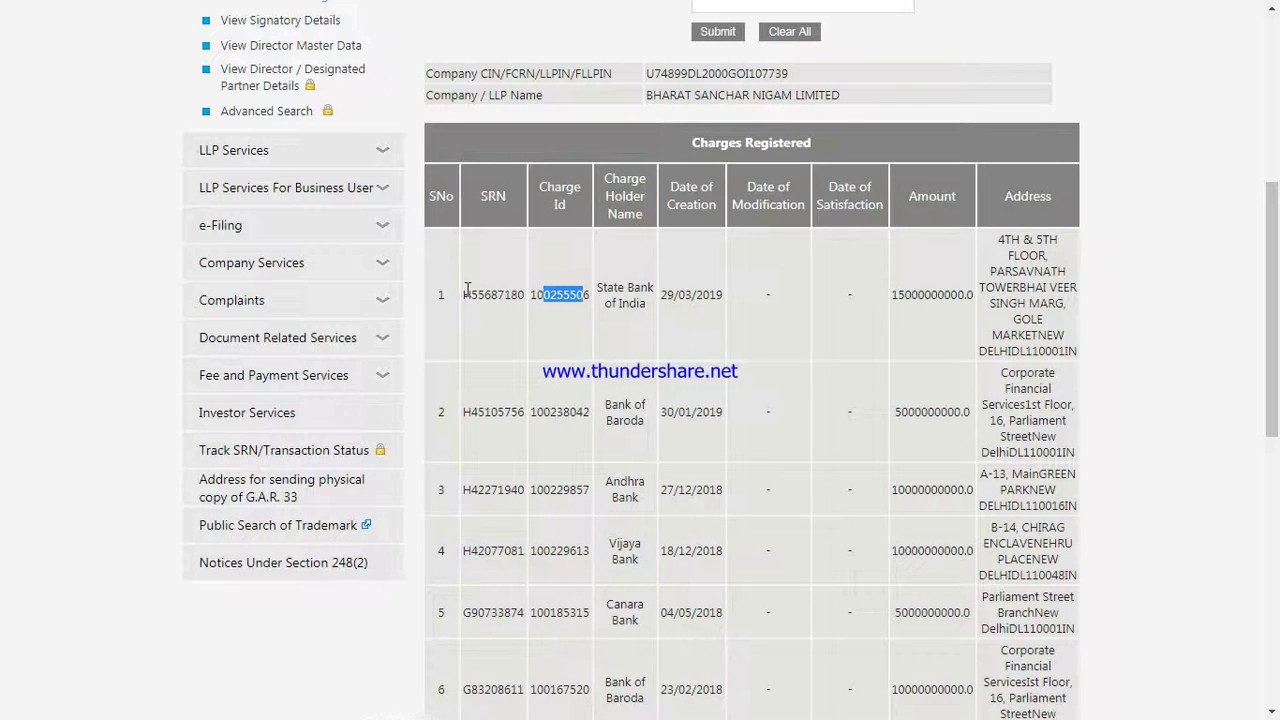
{"action": "left_click_drag", "start_coordinate": [464, 294], "coordinate": [523, 289]}
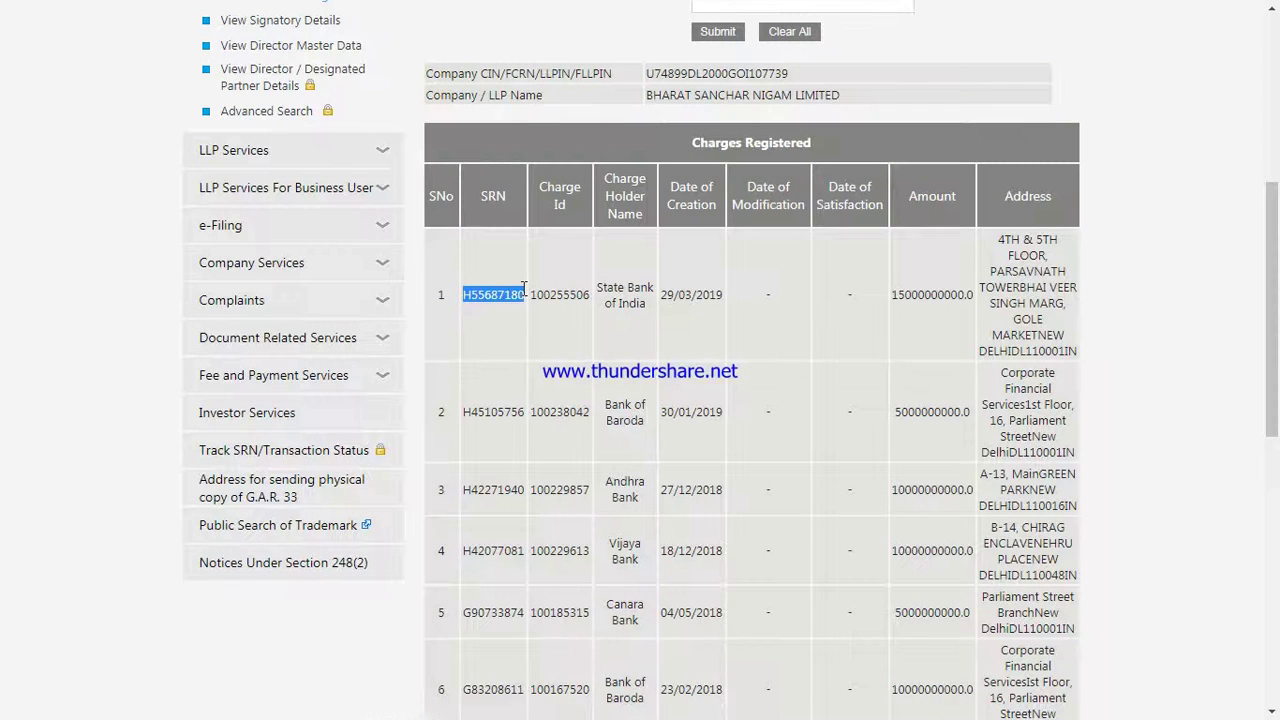
{"action": "left_click", "coordinate": [555, 288]}
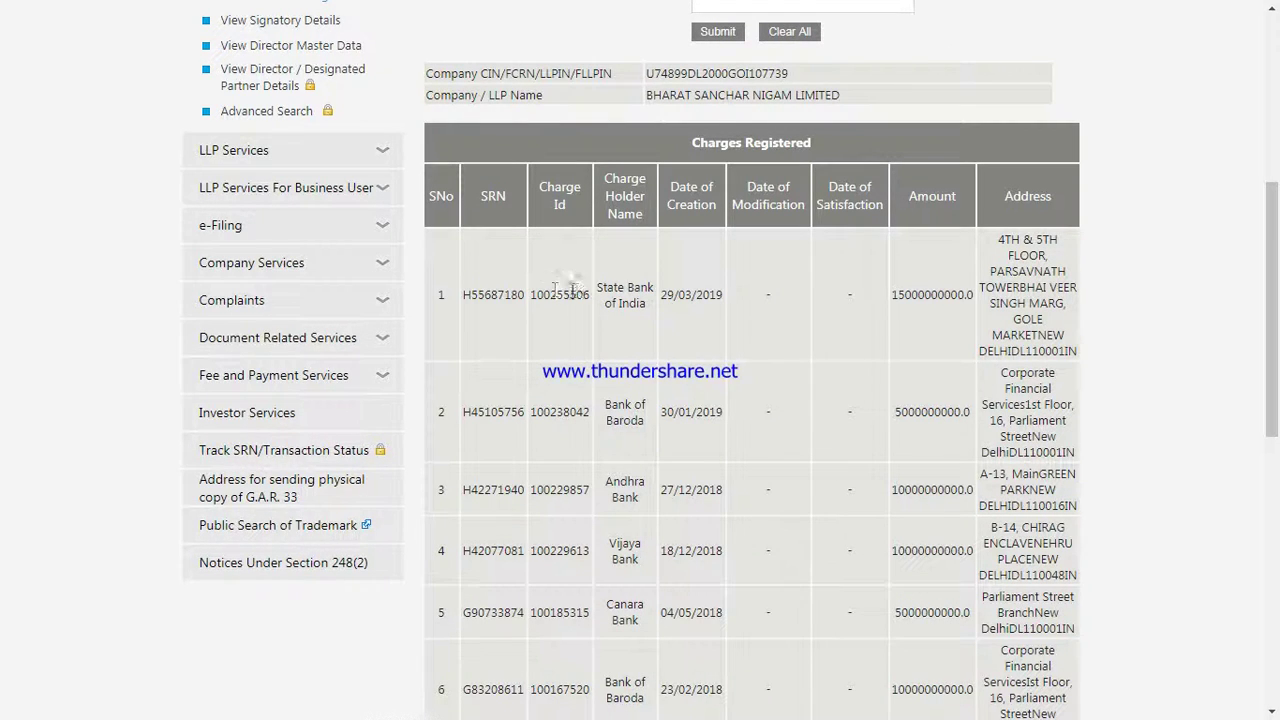
{"action": "left_click_drag", "start_coordinate": [598, 289], "coordinate": [650, 307]}
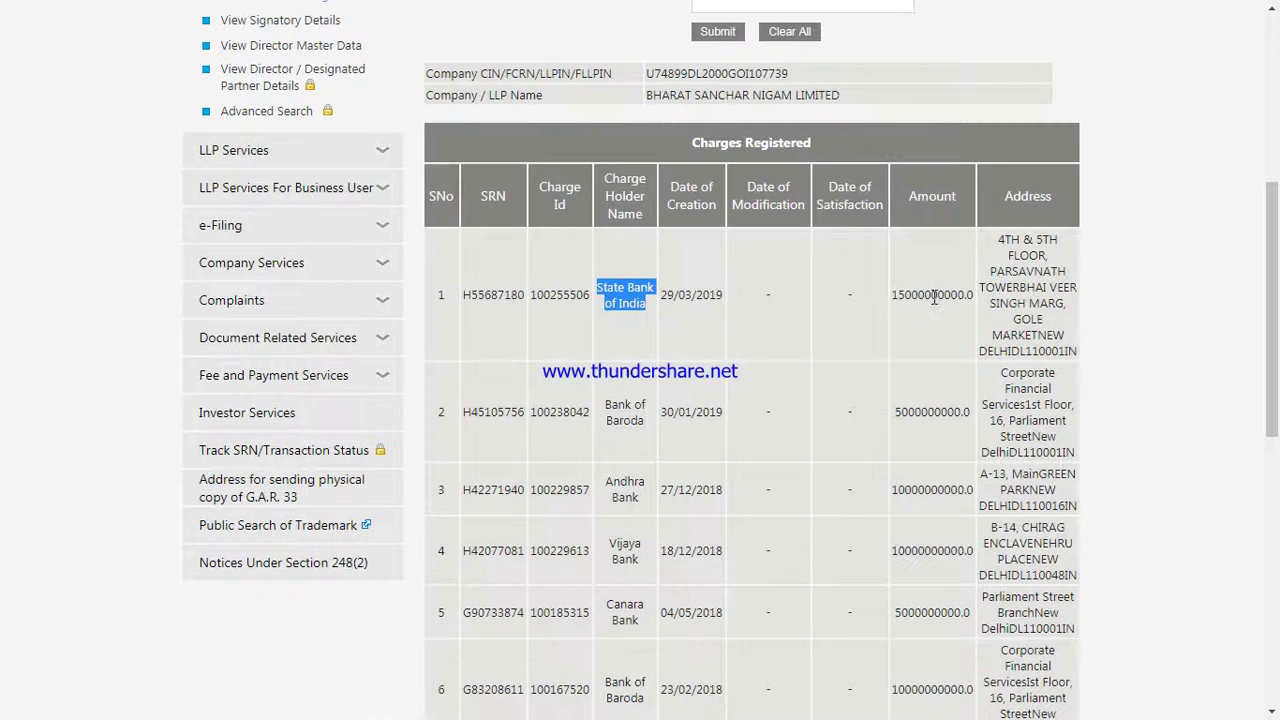
{"action": "left_click_drag", "start_coordinate": [967, 289], "coordinate": [883, 289]}
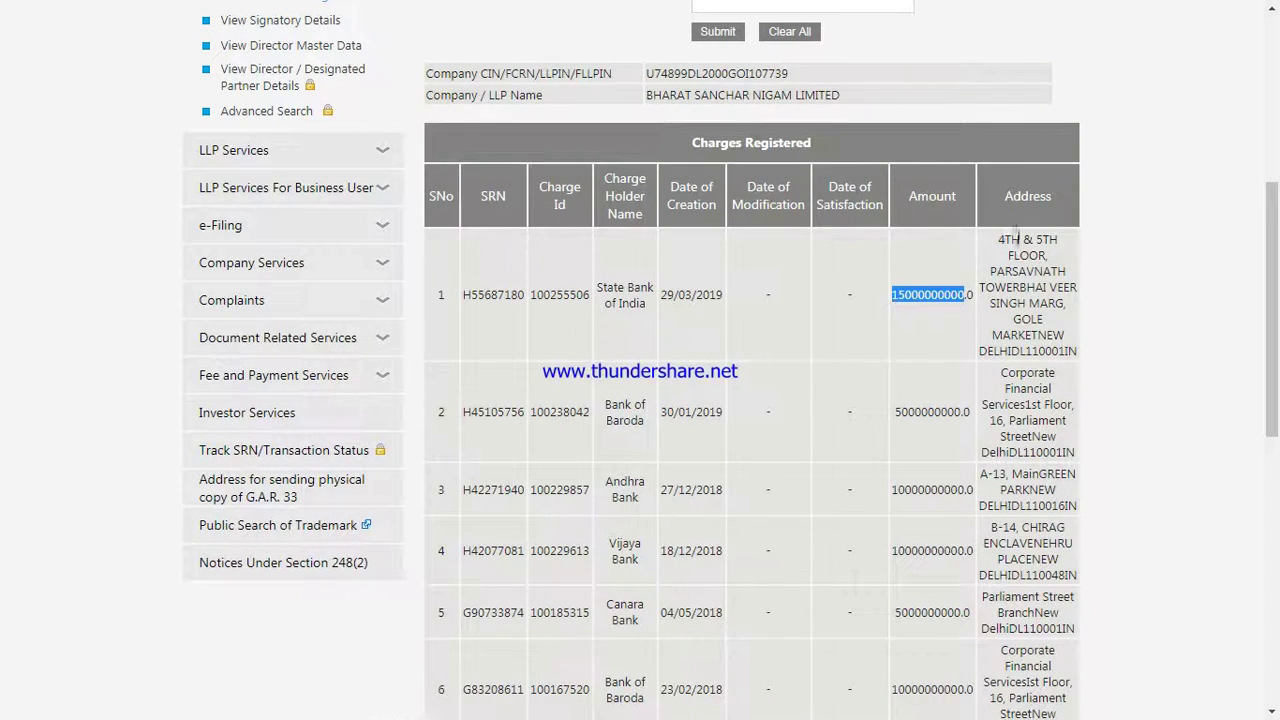
{"action": "left_click_drag", "start_coordinate": [998, 238], "coordinate": [1055, 350]}
Review the remaining entries on the first page of the Charges Registered table.
{"action": "scroll", "coordinate": [1078, 375], "scroll_direction": "down", "scroll_amount": 2}
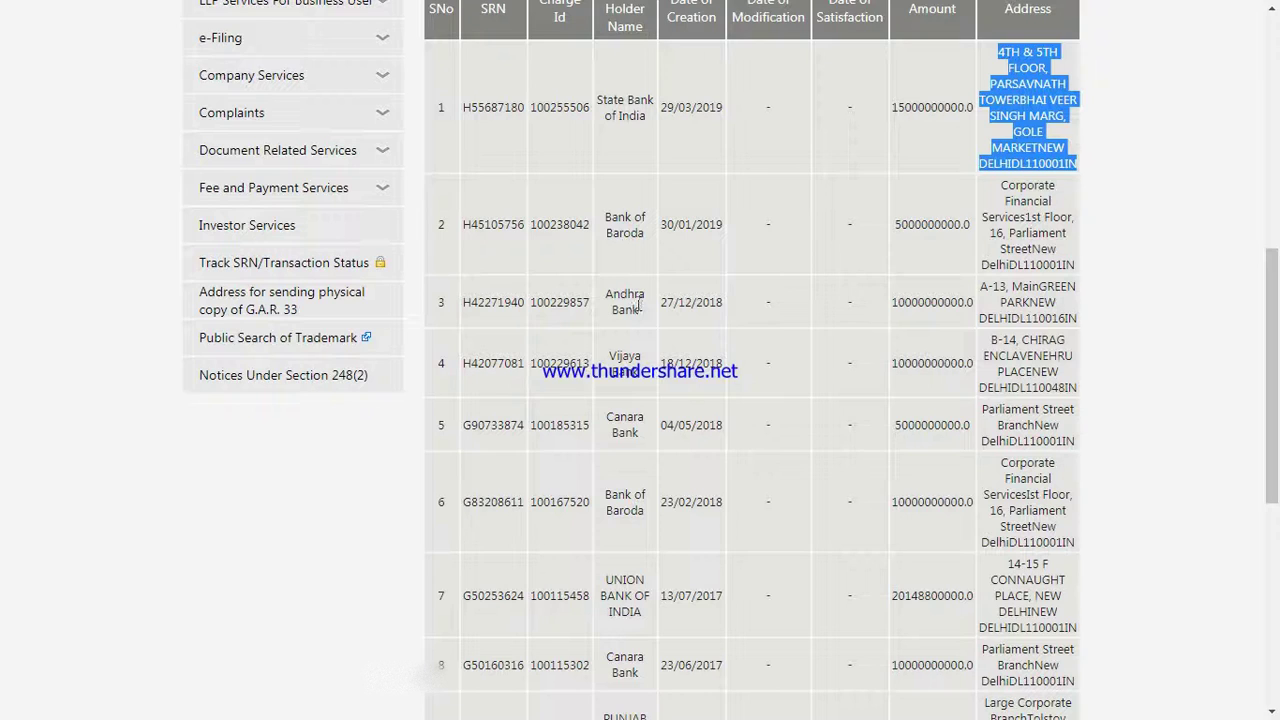
{"action": "scroll", "coordinate": [640, 305], "scroll_direction": "down", "scroll_amount": 2}
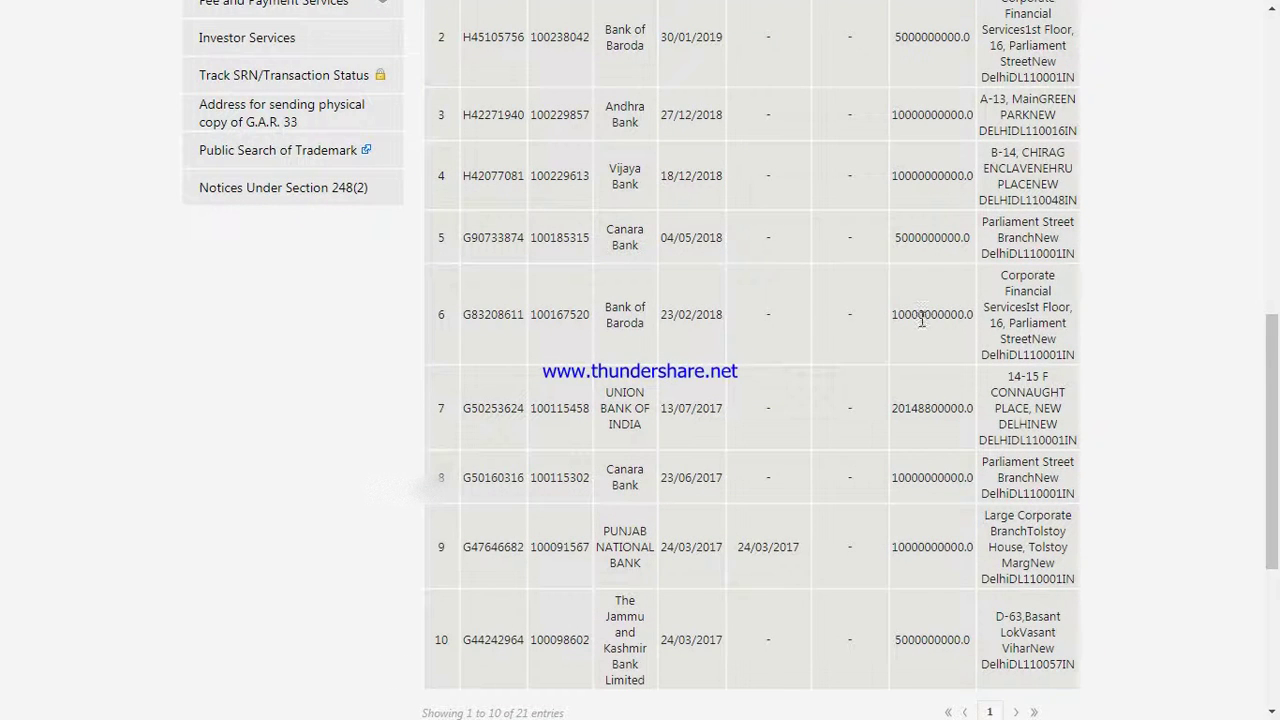
{"action": "scroll", "coordinate": [921, 415], "scroll_direction": "down", "scroll_amount": 2}
{"action": "scroll", "coordinate": [921, 415], "scroll_direction": "down", "scroll_amount": 2}
Open View Public Documents in MCA Services and look up BHARAT SANCHAR NIGAM LIMITED by company name, choosing the matching company.
{"action": "scroll", "coordinate": [918, 418], "scroll_direction": "up", "scroll_amount": 8}
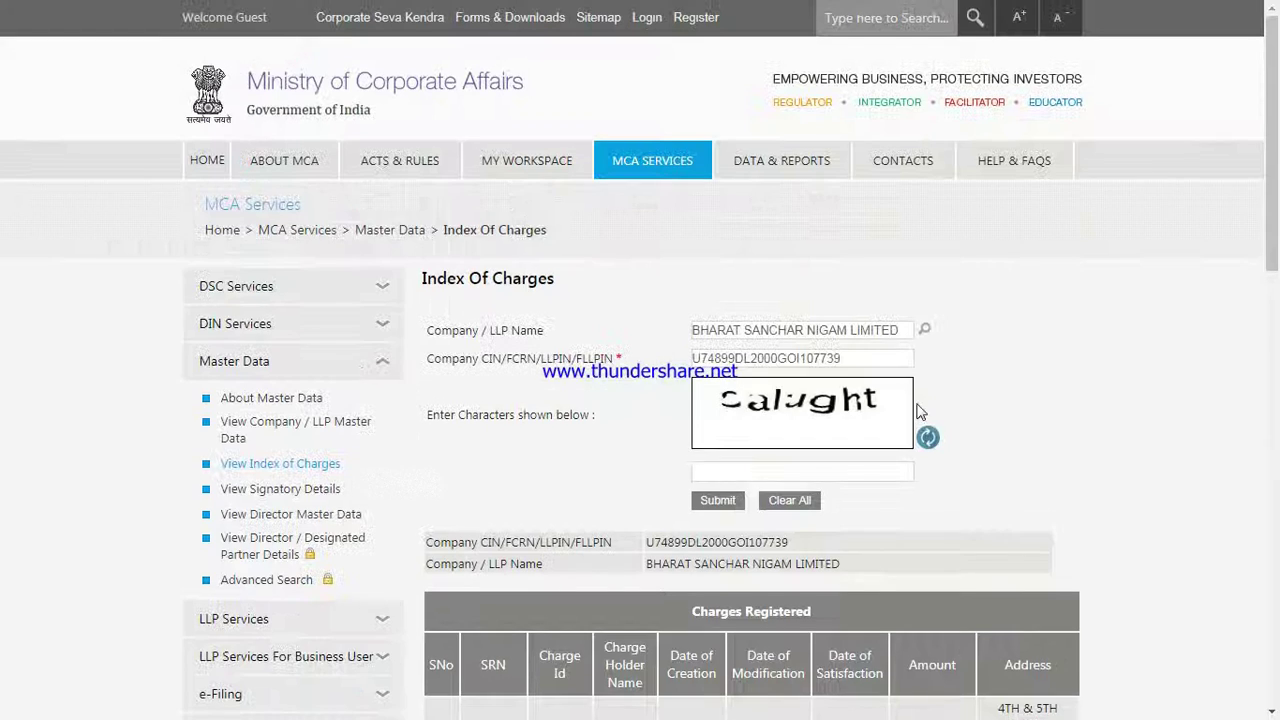
{"action": "mouse_move", "coordinate": [634, 163]}
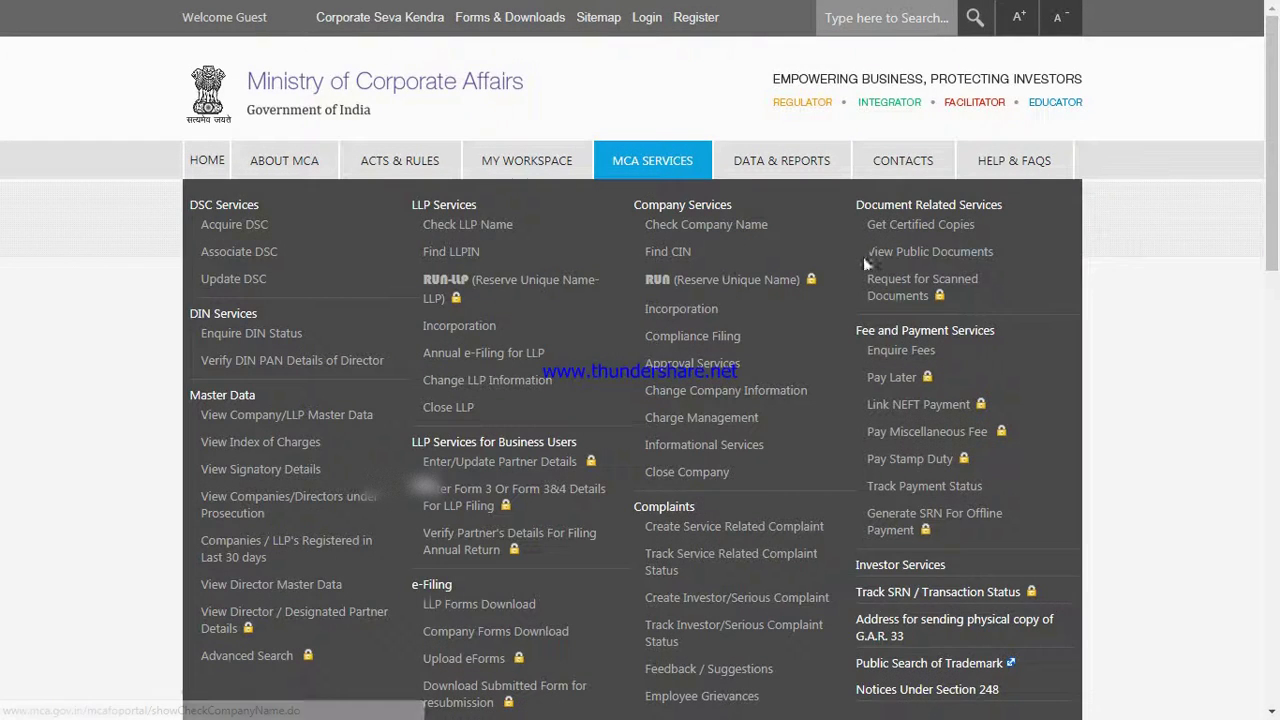
{"action": "left_click", "coordinate": [883, 256]}
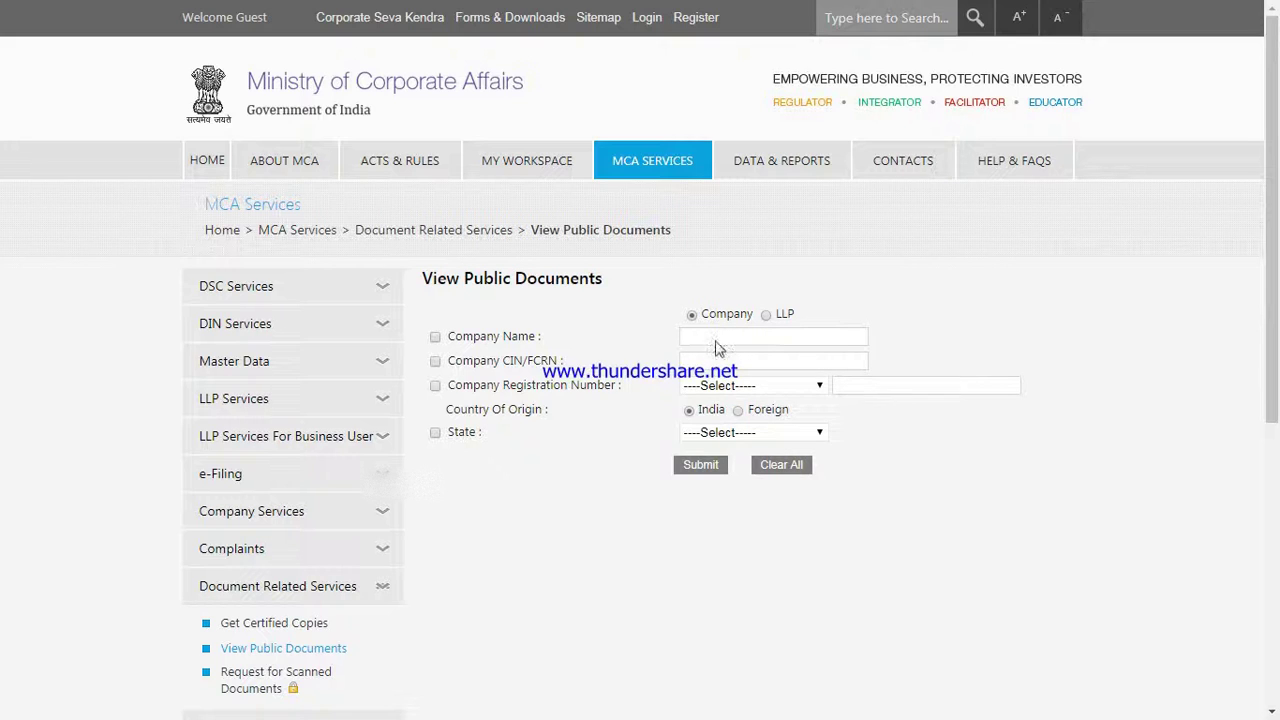
{"action": "left_click", "coordinate": [435, 337]}
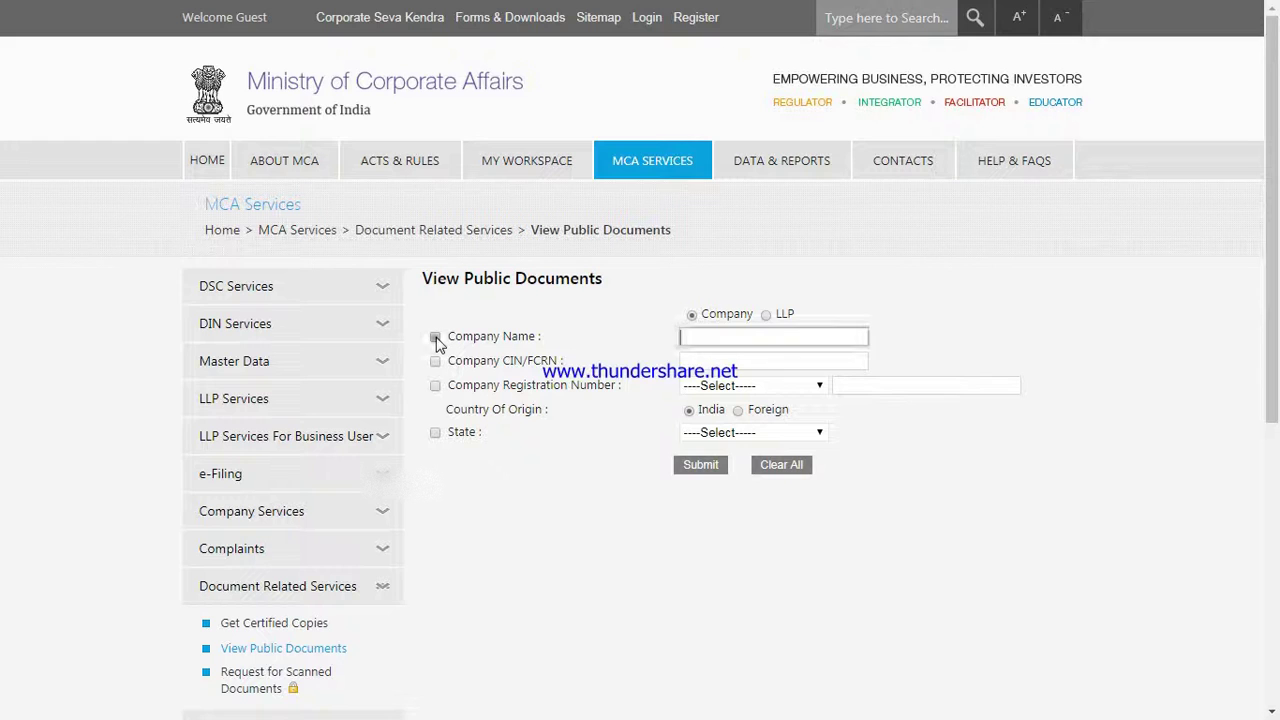
{"action": "type", "text": "bsnl"}
{"action": "key", "text": "BackSpace"}
{"action": "key", "text": "BackSpace"}
{"action": "key", "text": "BackSpace"}
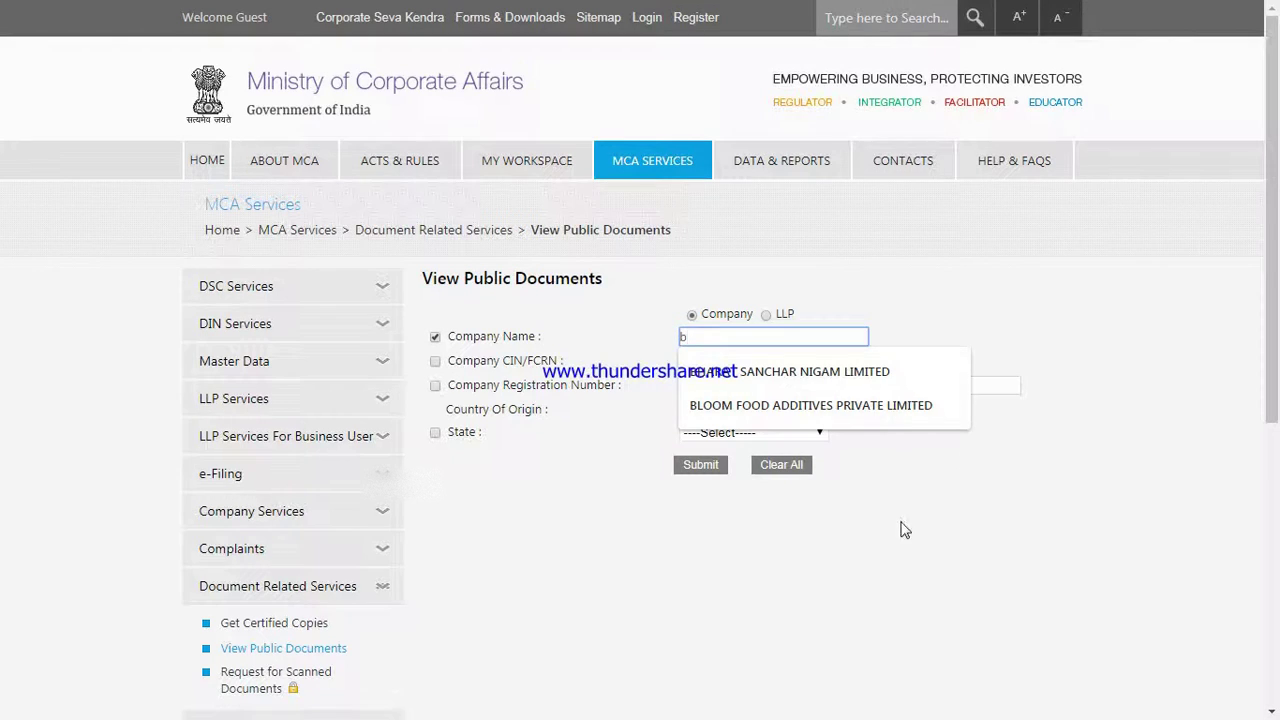
{"action": "left_click", "coordinate": [862, 371]}
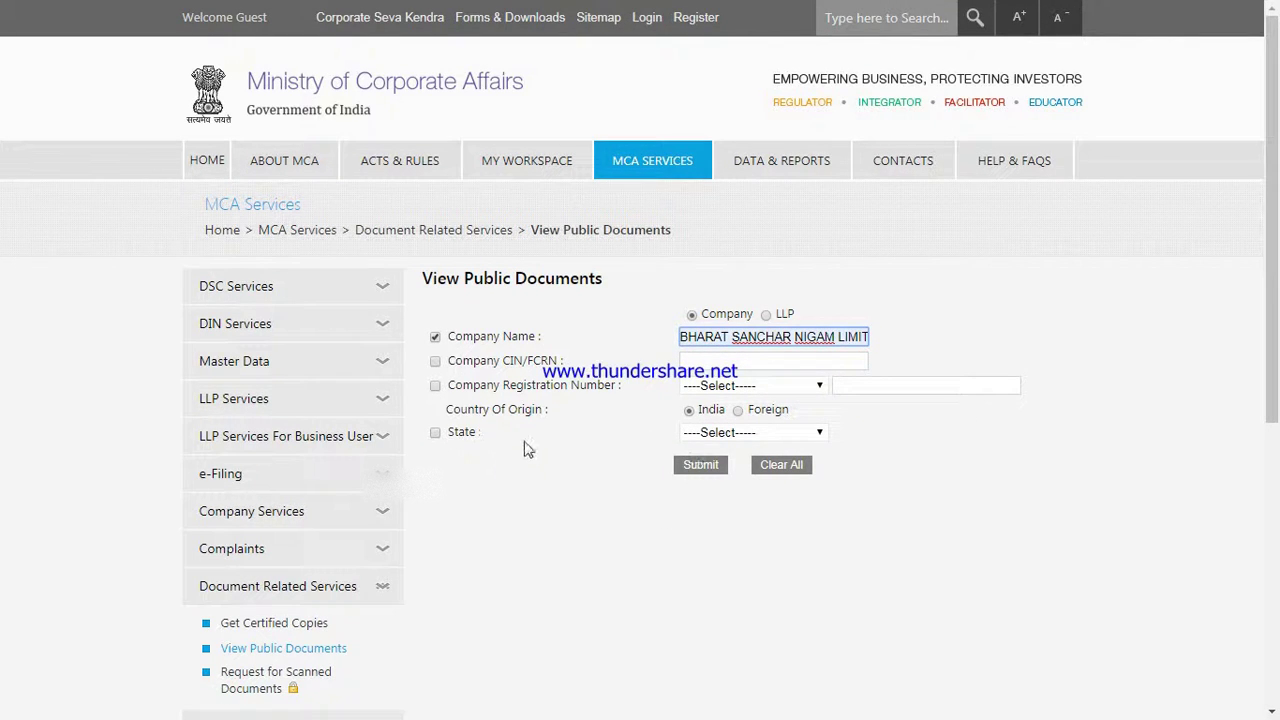
{"action": "left_click", "coordinate": [702, 465]}
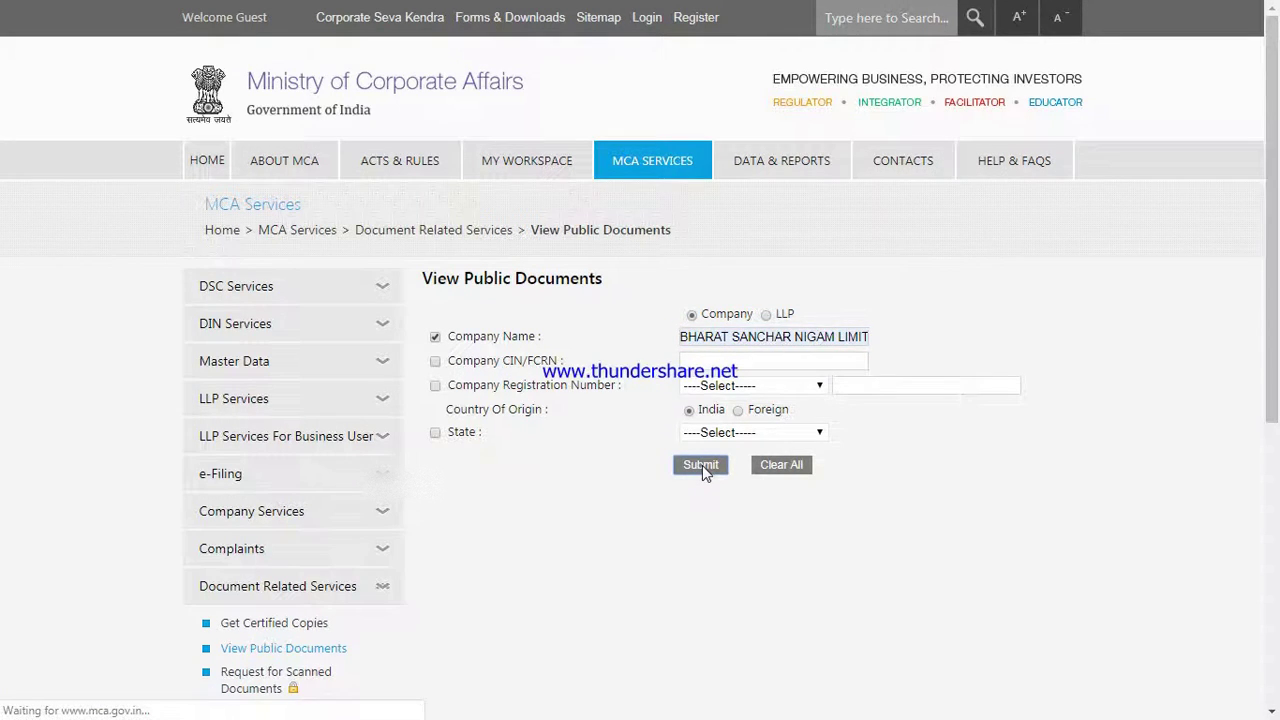
{"action": "left_click", "coordinate": [579, 592]}
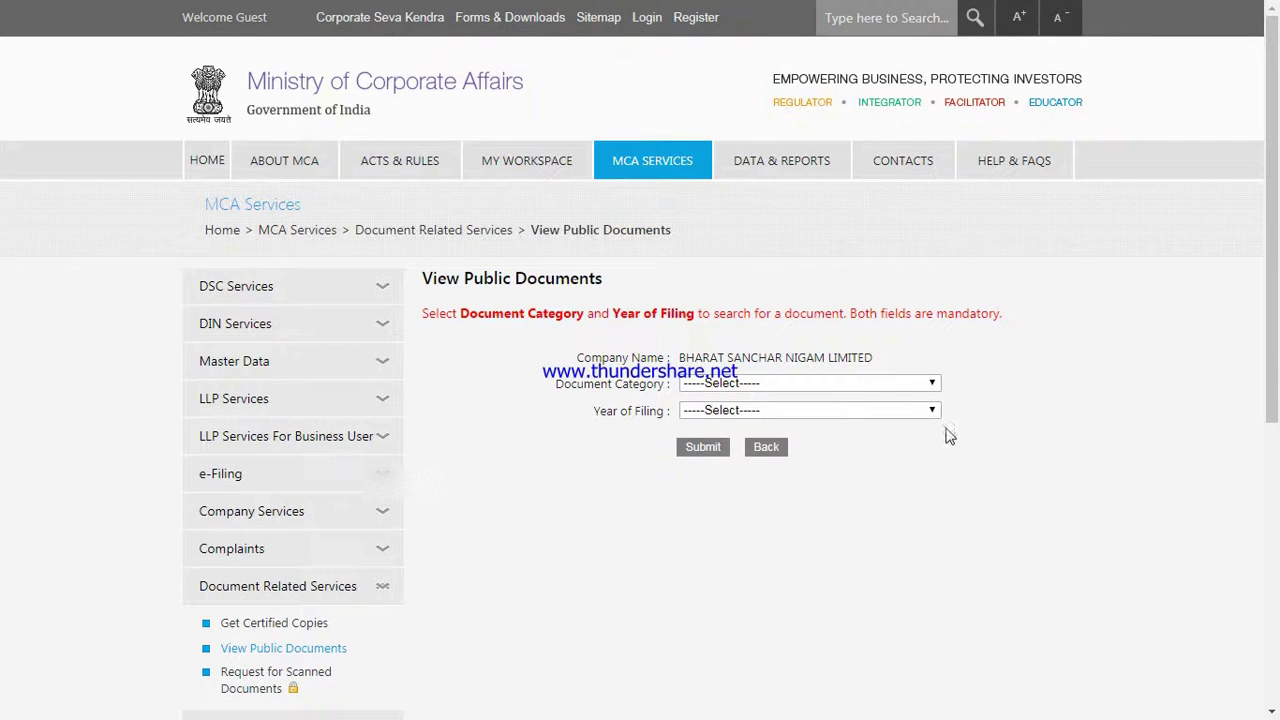
Search the company's public documents in the category Annual Returns and Balance Sheet eForms for filing year 2019.
{"action": "left_click", "coordinate": [932, 386]}
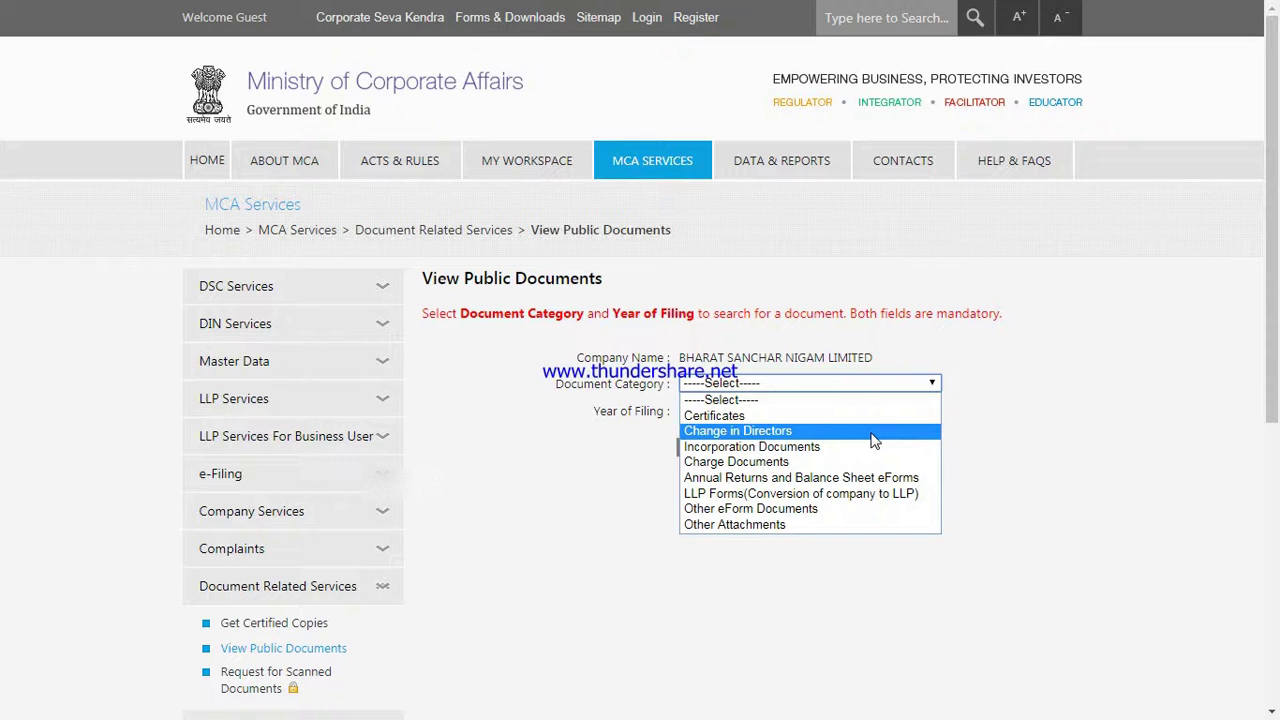
{"action": "left_click", "coordinate": [825, 483]}
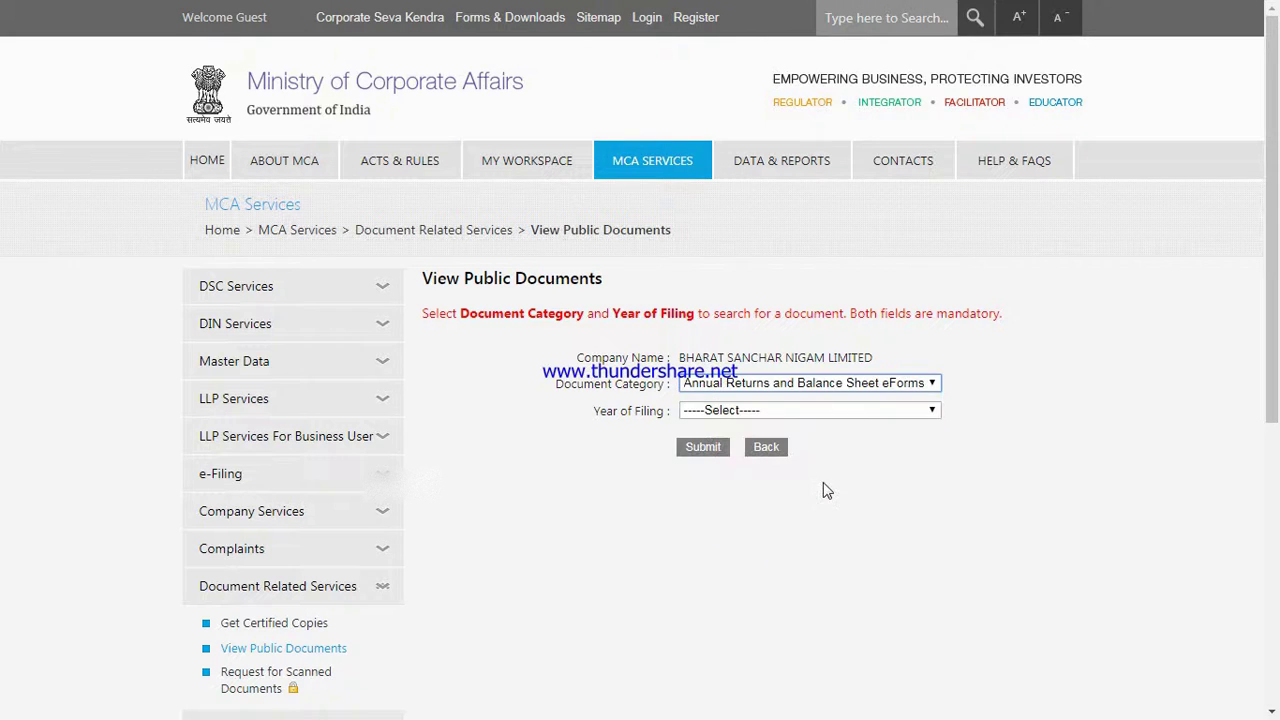
{"action": "left_click", "coordinate": [750, 411]}
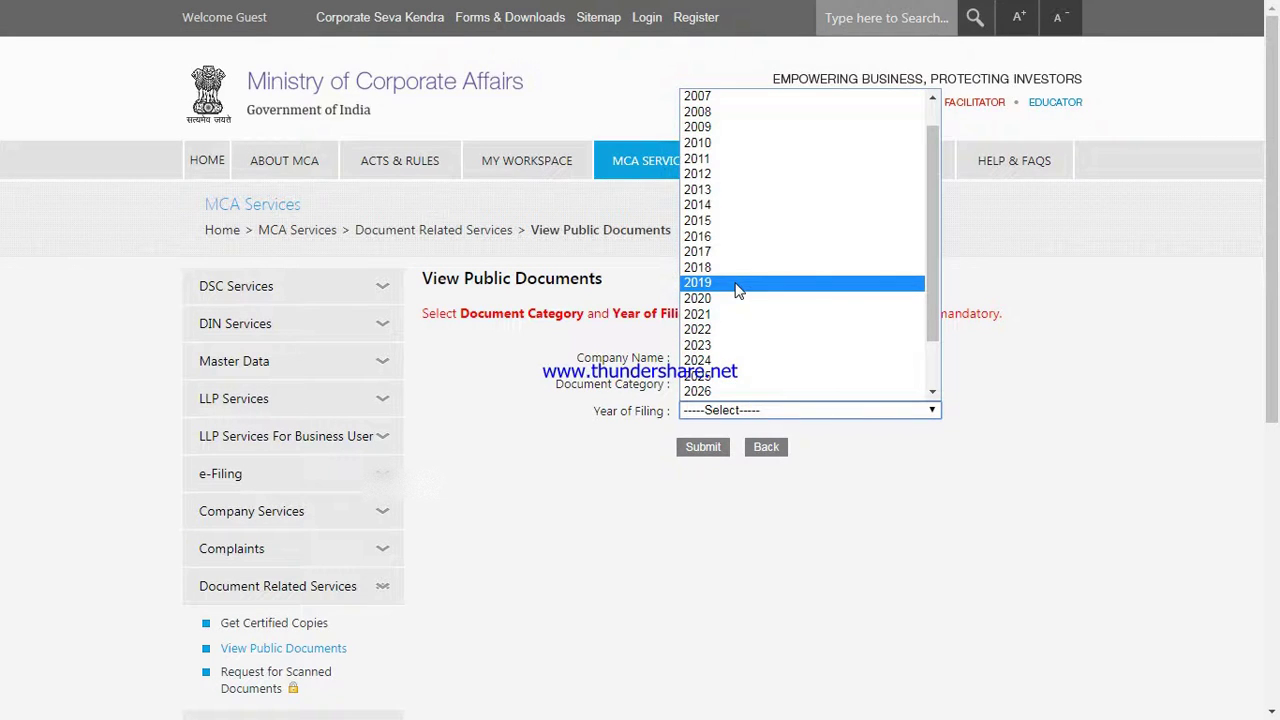
{"action": "left_click", "coordinate": [737, 290]}
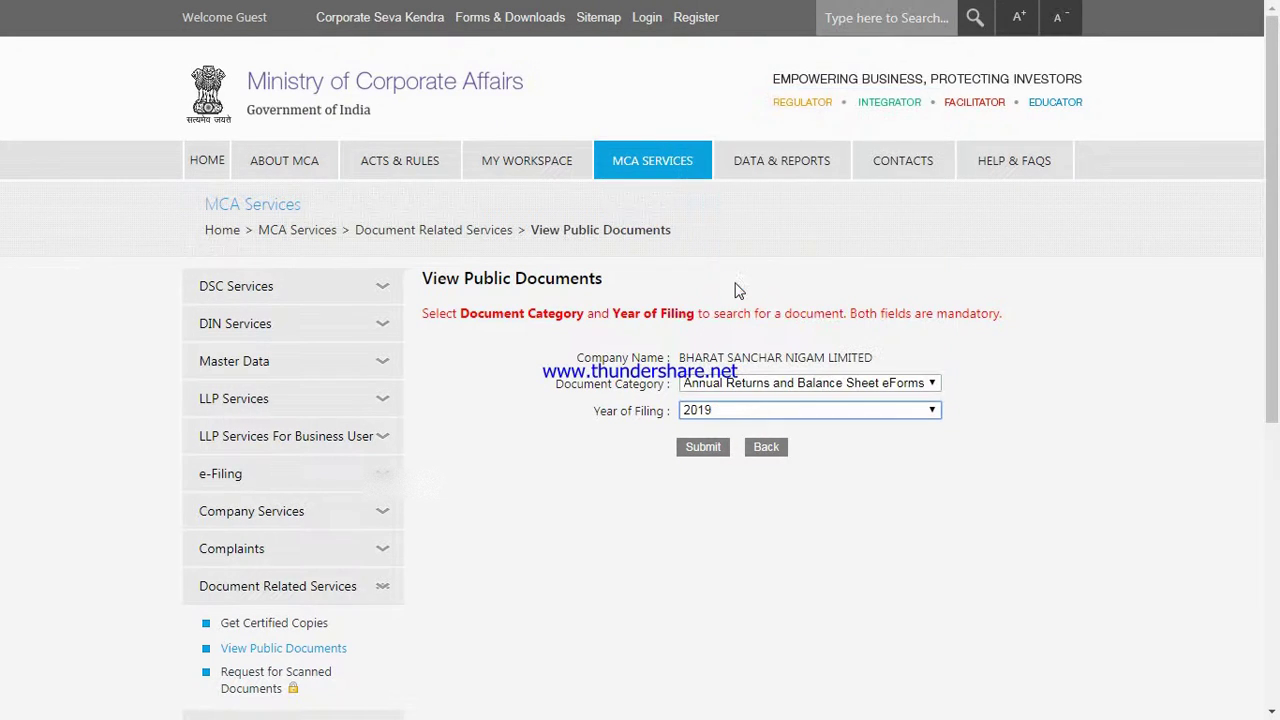
{"action": "left_click", "coordinate": [705, 451]}
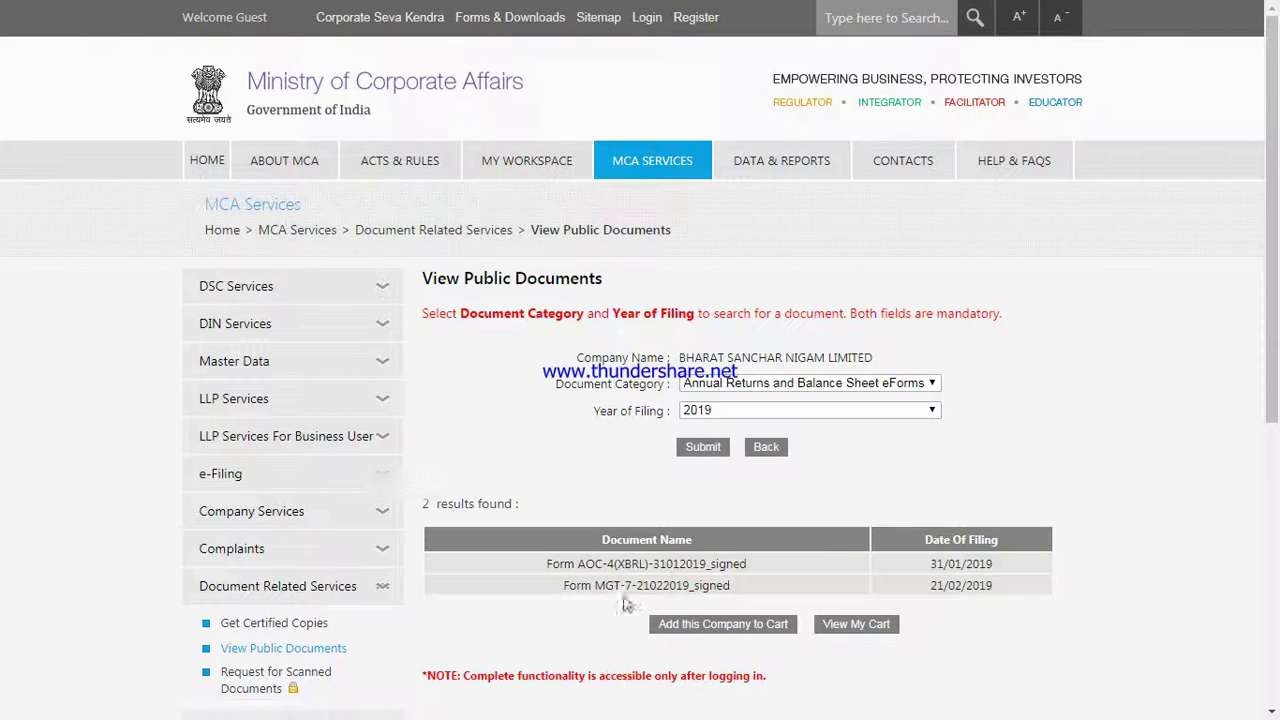
Try to add the company to the cart, dismiss the dialog, and return to the portal's home page.
{"action": "left_click", "coordinate": [711, 628]}
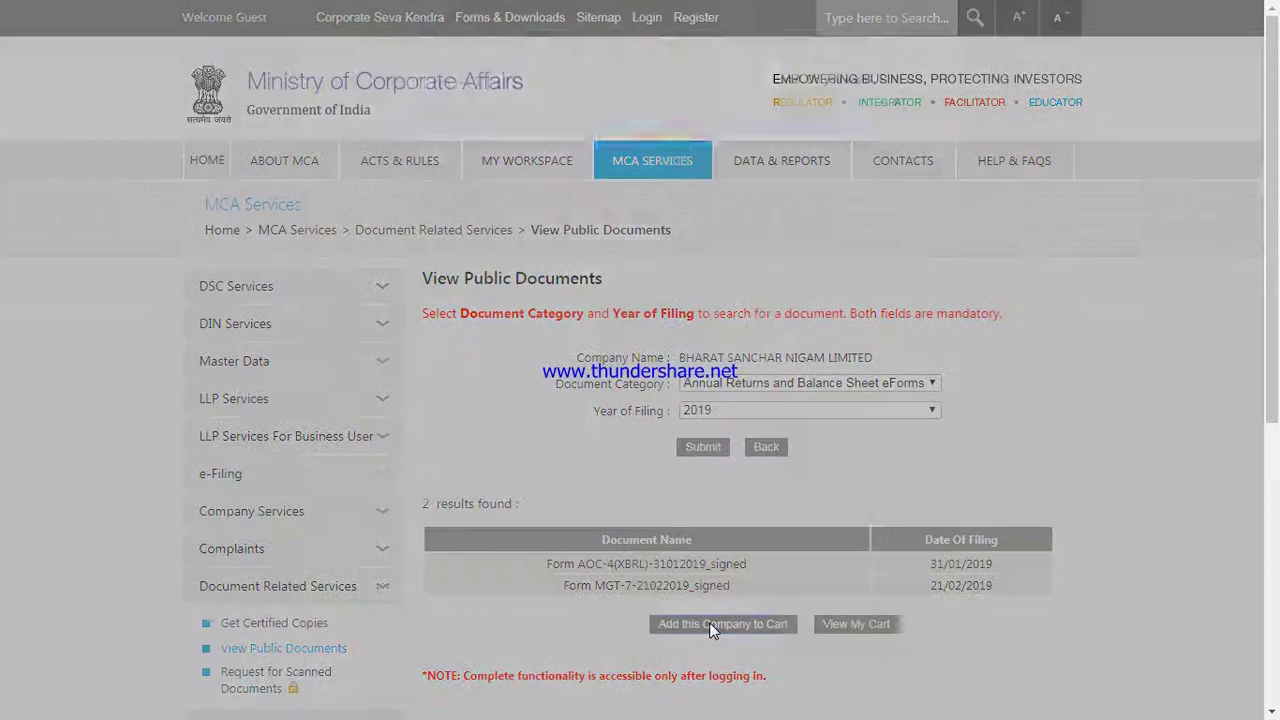
{"action": "left_click", "coordinate": [616, 311]}
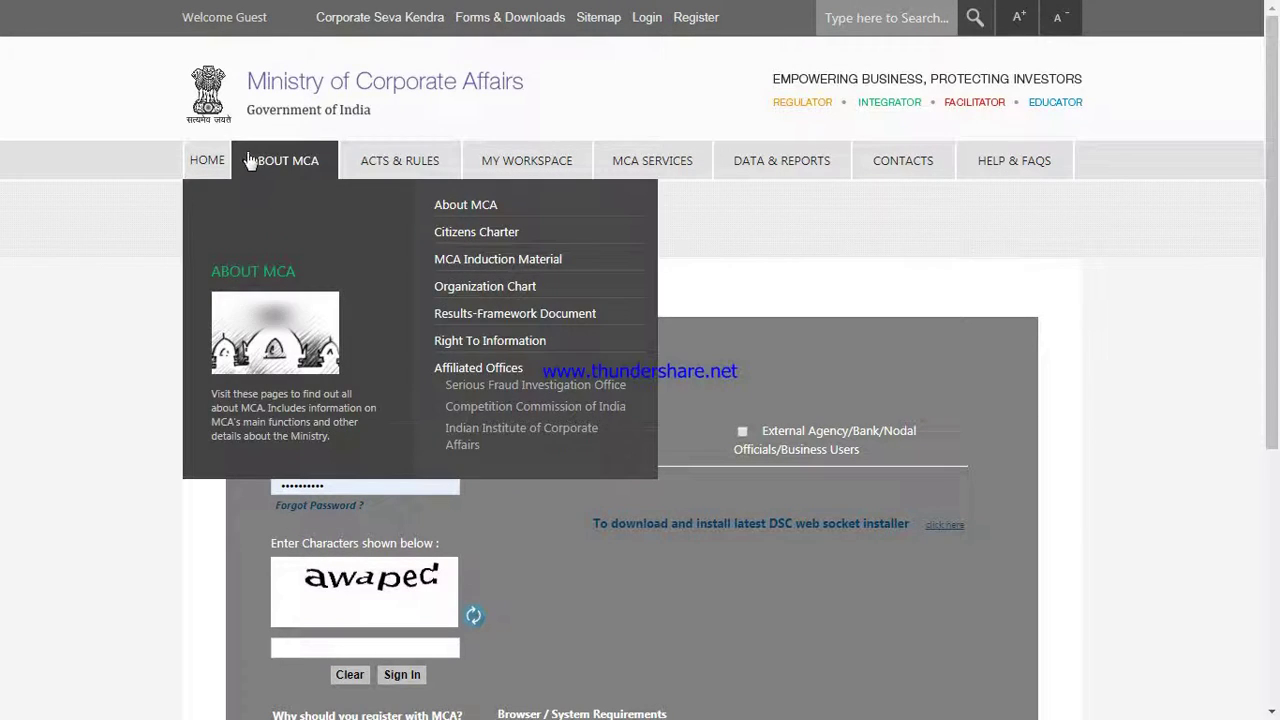
{"action": "left_click", "coordinate": [203, 178]}
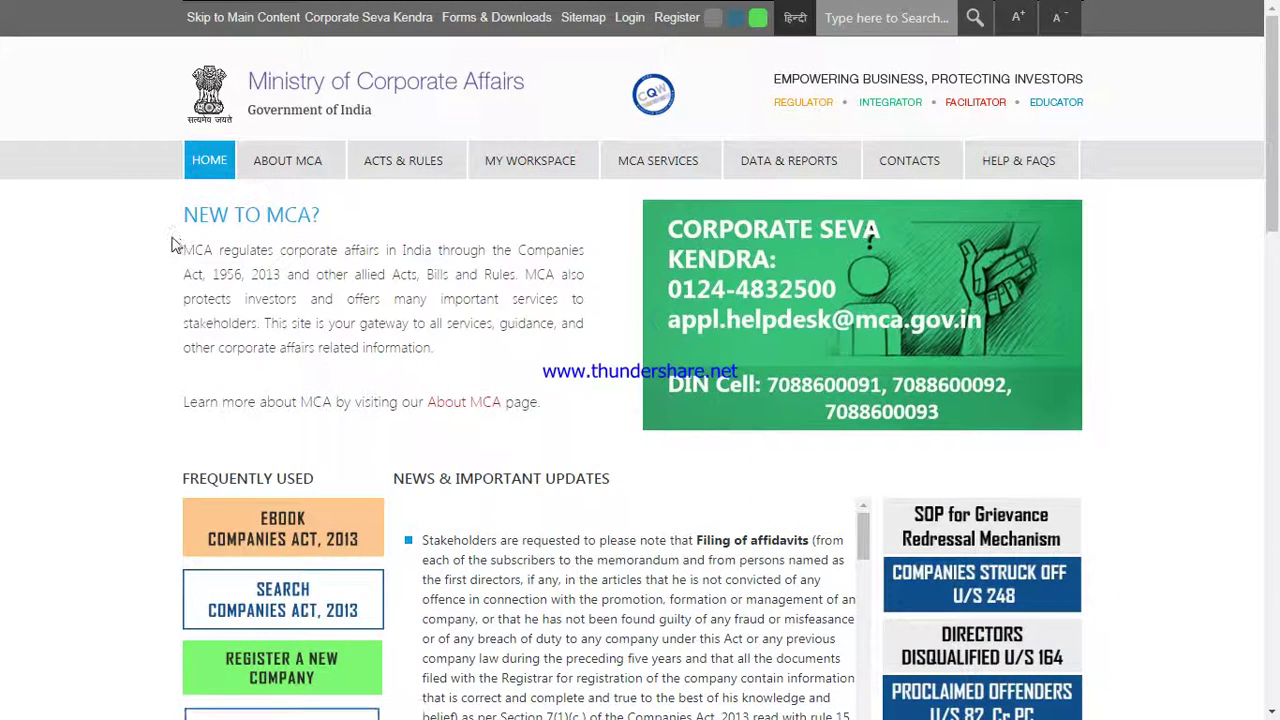